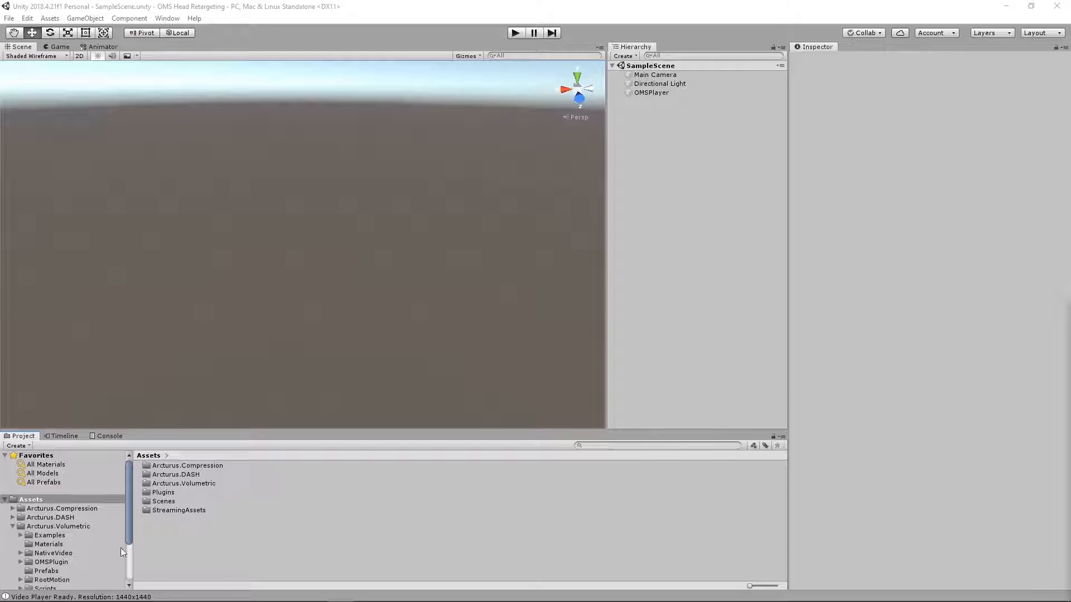
# - Check the StreamingAssets folder for the two Training_Head_Retargeting clip files
pyautogui.scroll(-3, 96, 528)
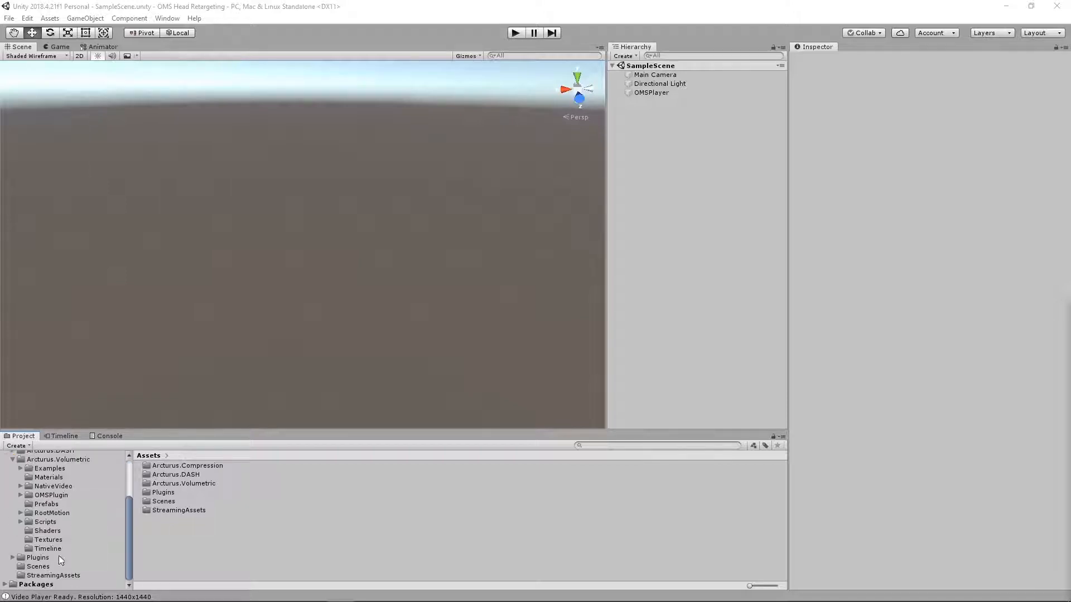
pyautogui.click(51, 575)
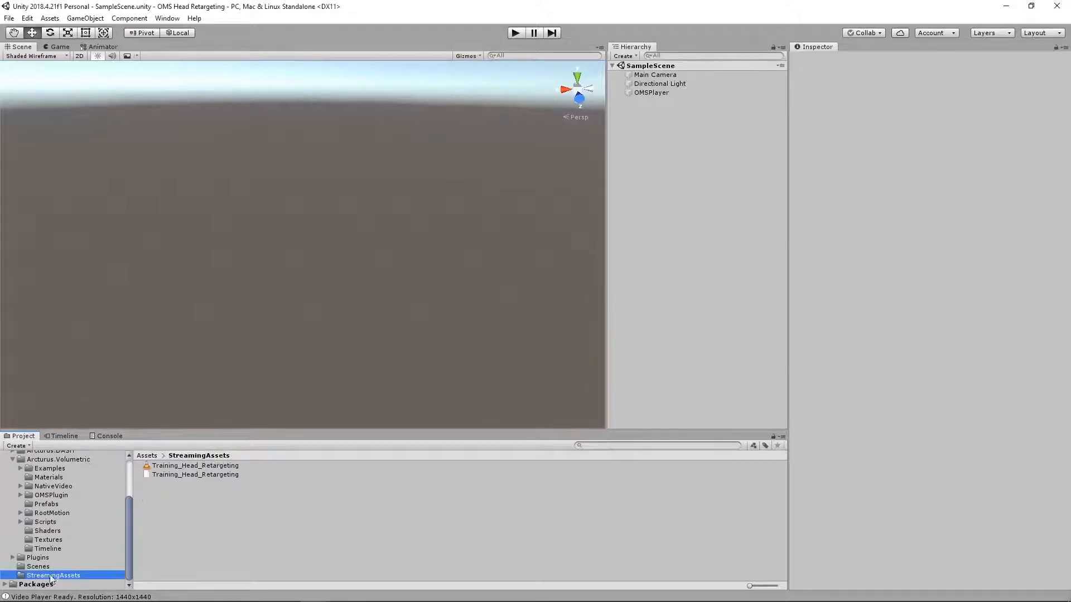
pyautogui.click(231, 473)
pyautogui.press('Up')
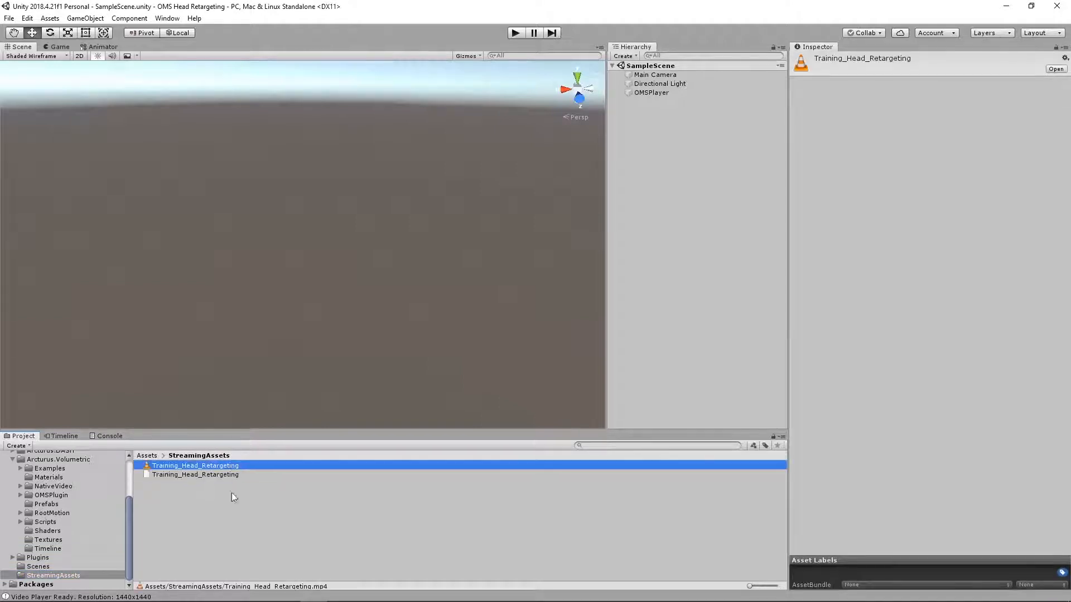
pyautogui.click(227, 529)
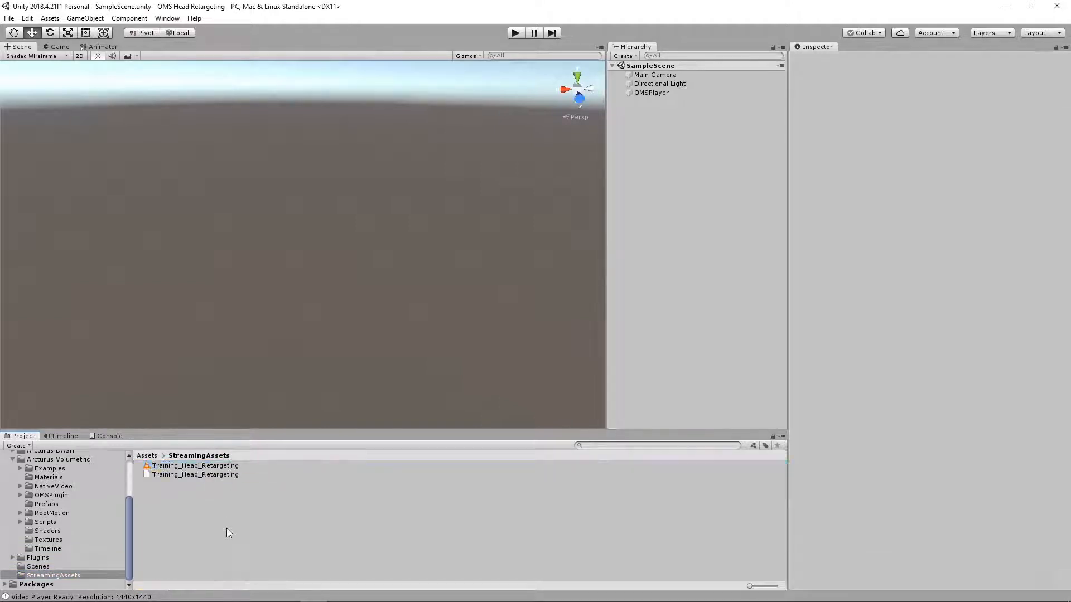
# - Create an empty game object at the scene's root and name it Pose Target
pyautogui.click(660, 93)
pyautogui.click(657, 120)
pyautogui.rightClick(655, 116)
pyautogui.click(726, 195)
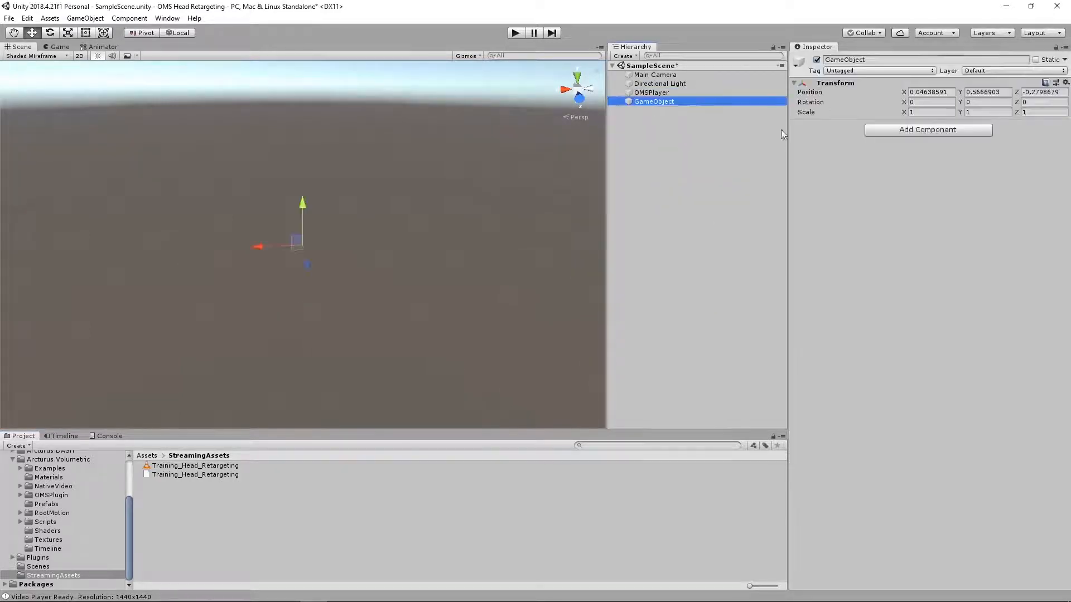
pyautogui.moveTo(873, 61); pyautogui.dragTo(764, 50)
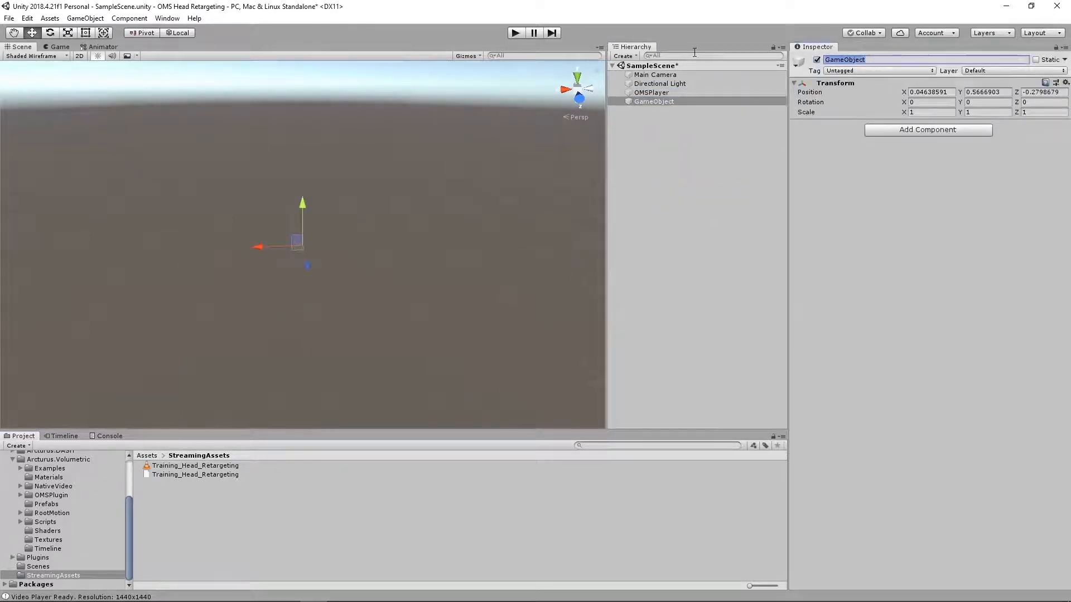
pyautogui.write('Pose ')
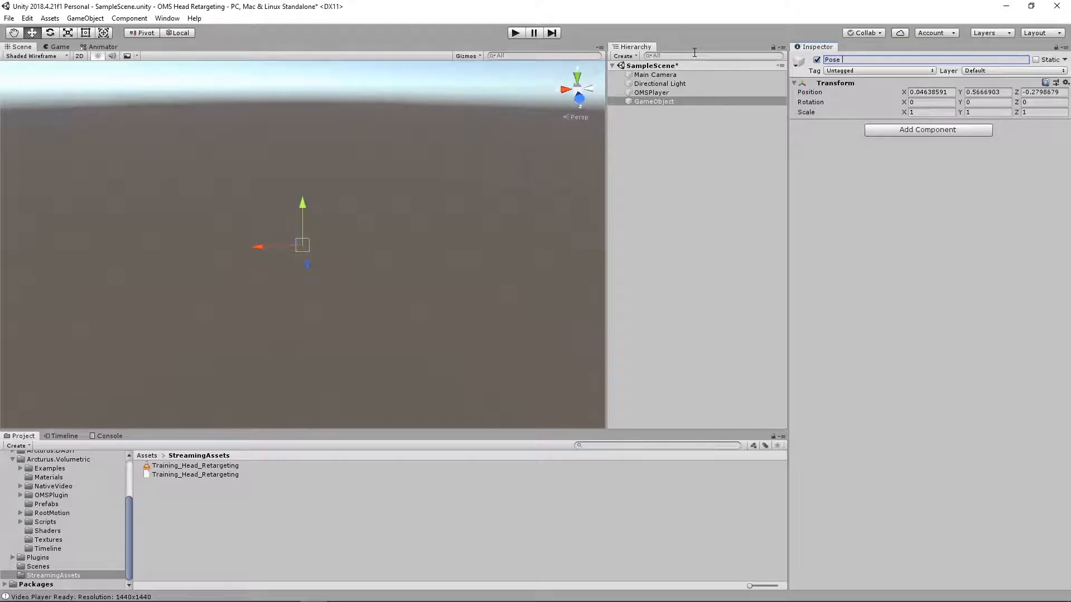
pyautogui.write('Target')
pyautogui.press('Return')
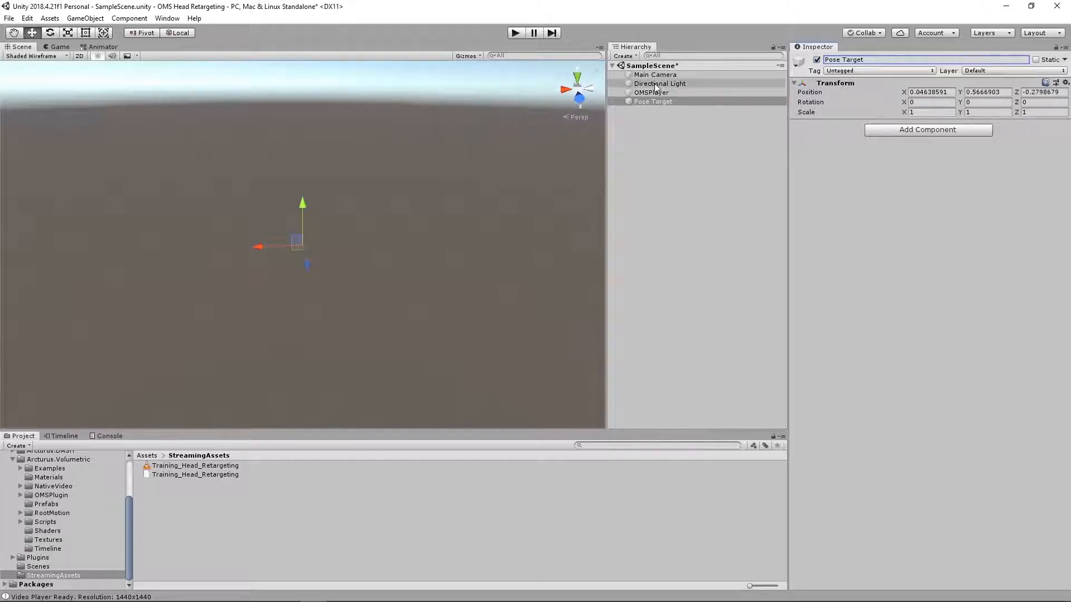
# - Create another empty game object at the scene's root and name it Player
pyautogui.click(657, 129)
pyautogui.rightClick(658, 129)
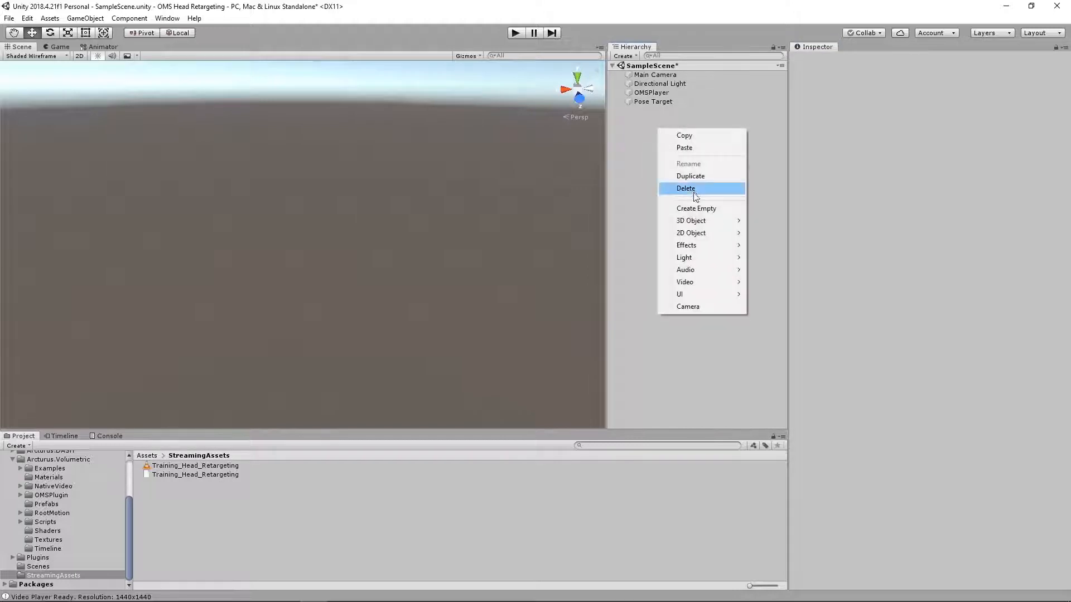
pyautogui.click(704, 208)
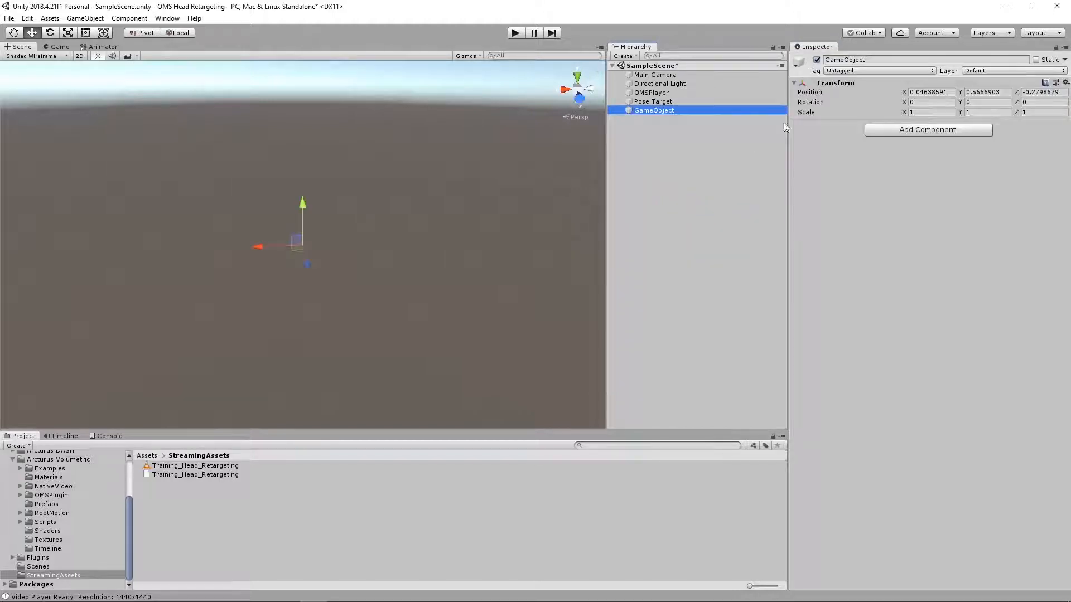
pyautogui.write('P')
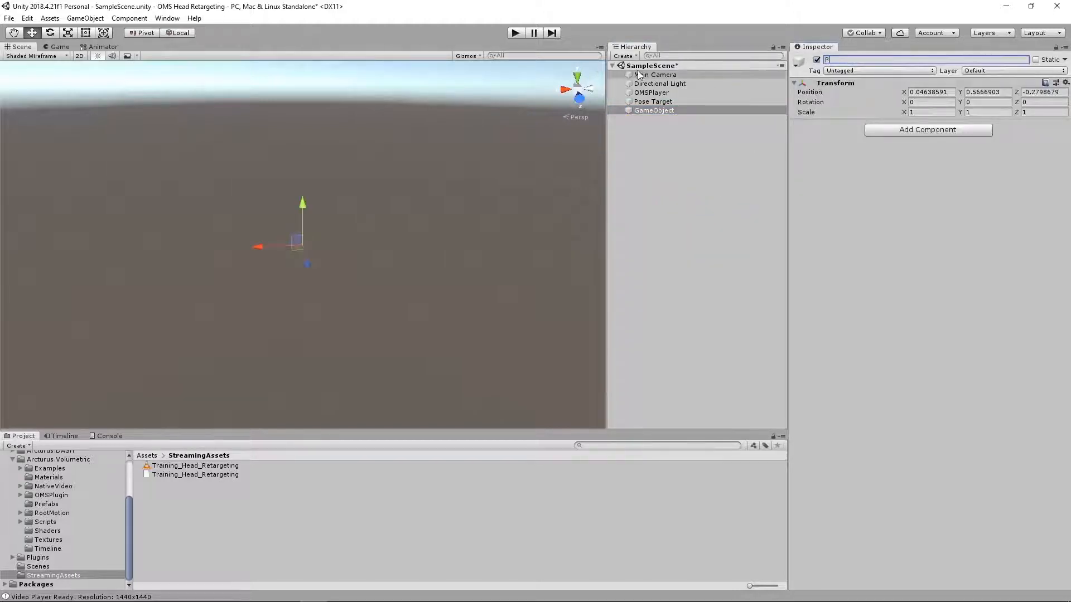
pyautogui.write('layer')
pyautogui.press('Return')
# - Make OMSPlayer and Pose Target children of the Player object
pyautogui.click(664, 103)
pyautogui.keyDown('ctrl'); pyautogui.click(652, 93); pyautogui.keyUp('ctrl')
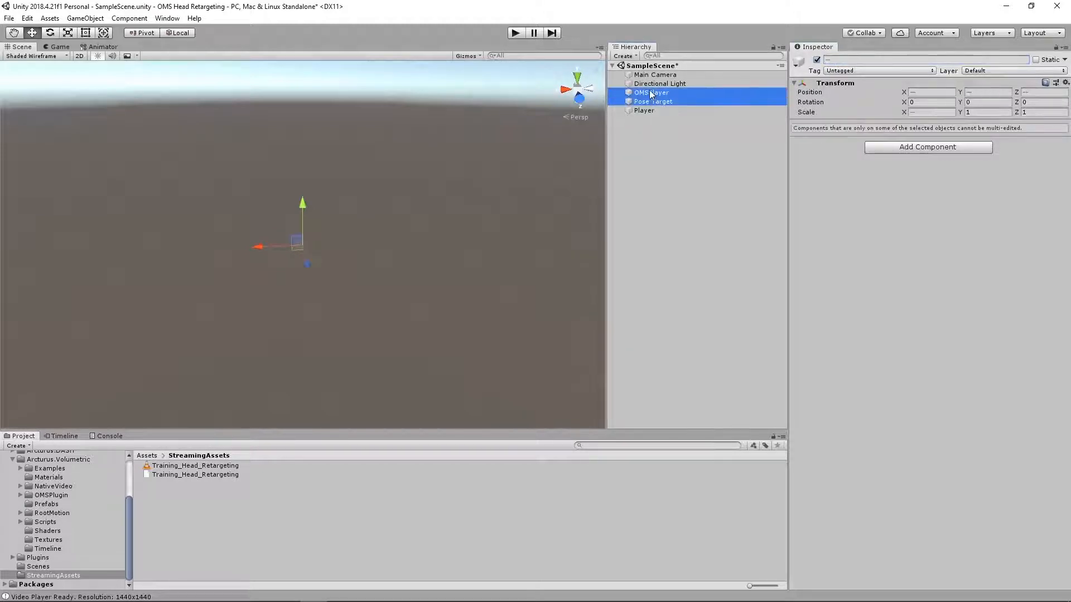
pyautogui.moveTo(653, 93); pyautogui.dragTo(644, 111)
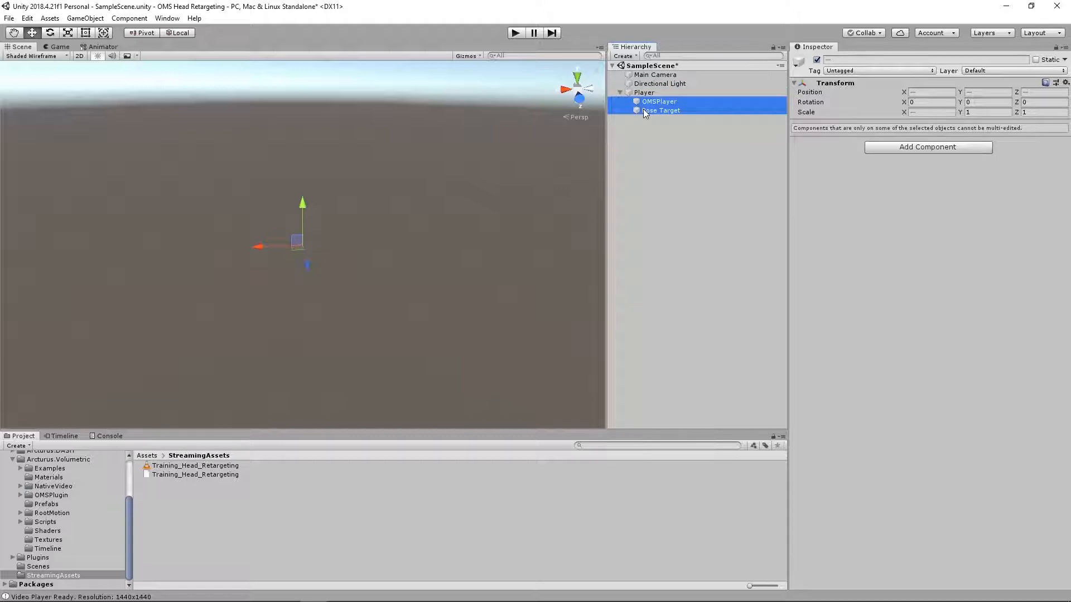
pyautogui.click(655, 160)
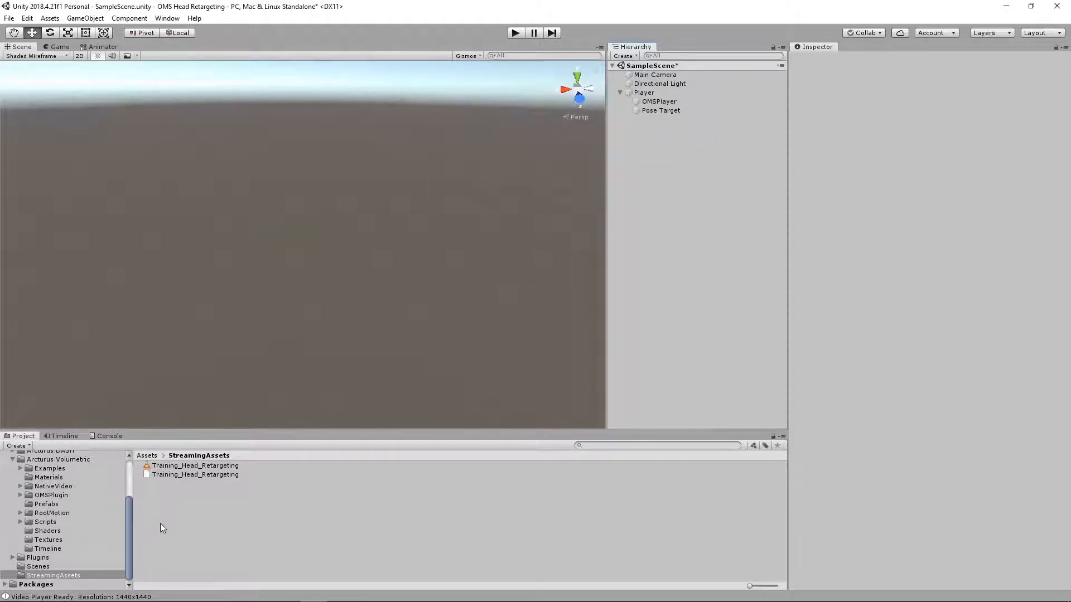
# - Create a folder named Retargeting Data directly inside the project's Assets folder
pyautogui.scroll(3, 70, 469)
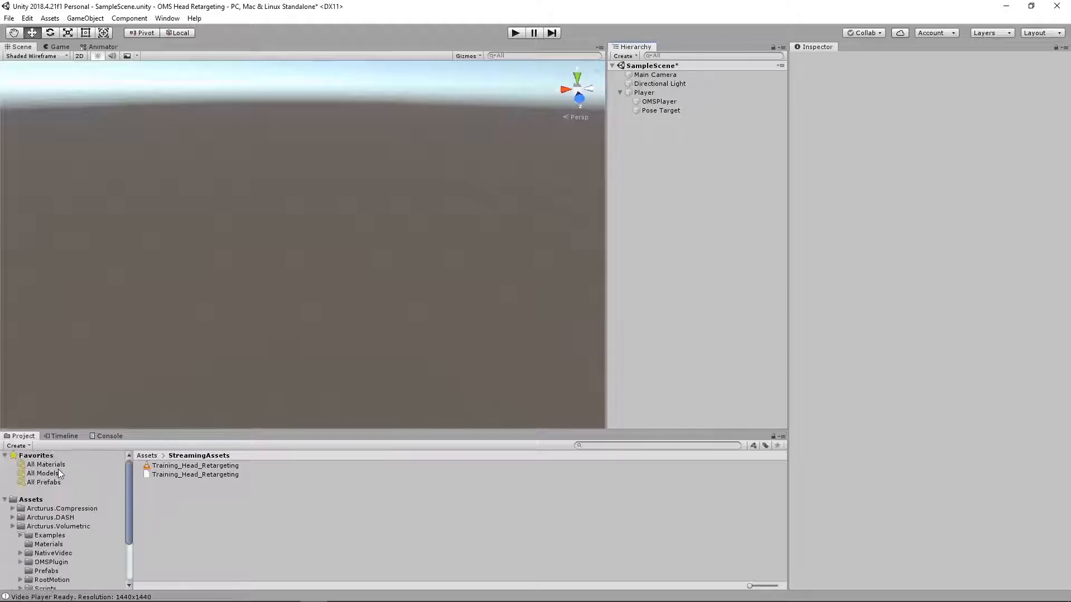
pyautogui.click(38, 501)
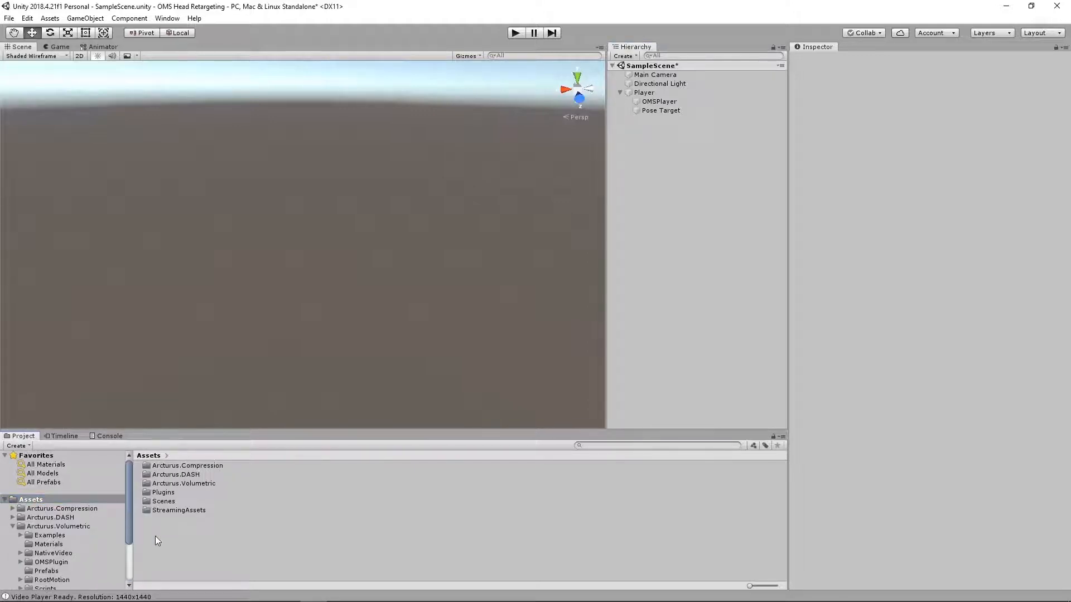
pyautogui.rightClick(155, 536)
pyautogui.moveTo(275, 276)
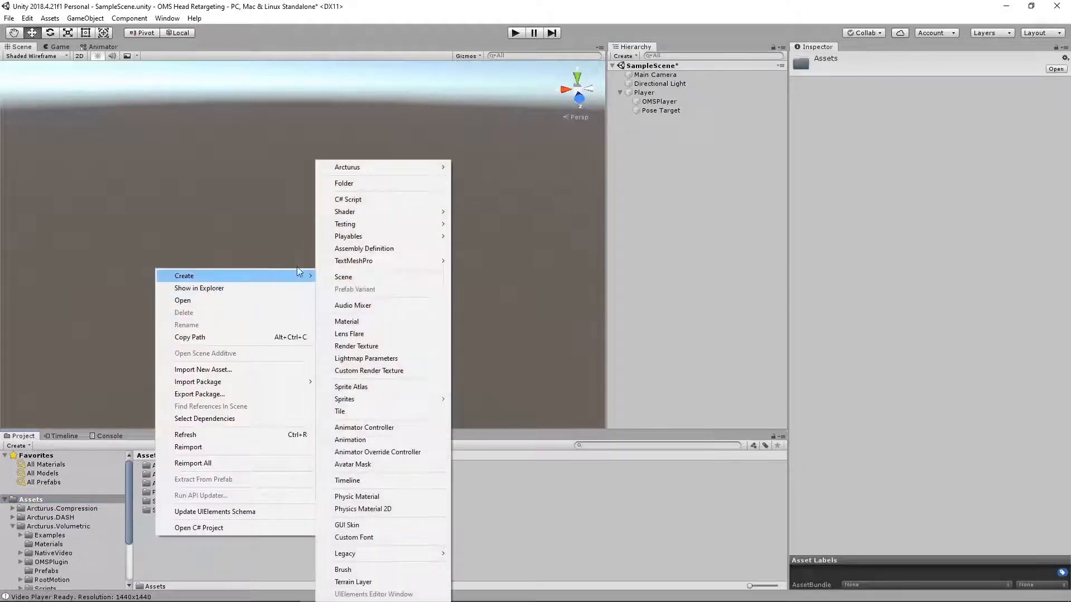
pyautogui.click(359, 183)
pyautogui.write('R')
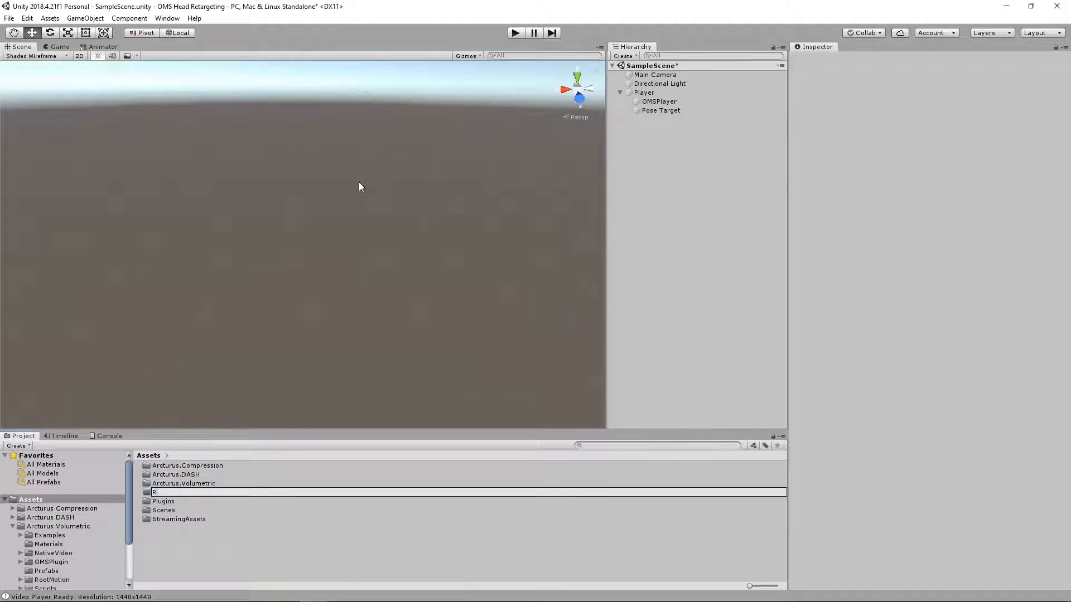
pyautogui.write('etargeting Data')
pyautogui.press('Return')
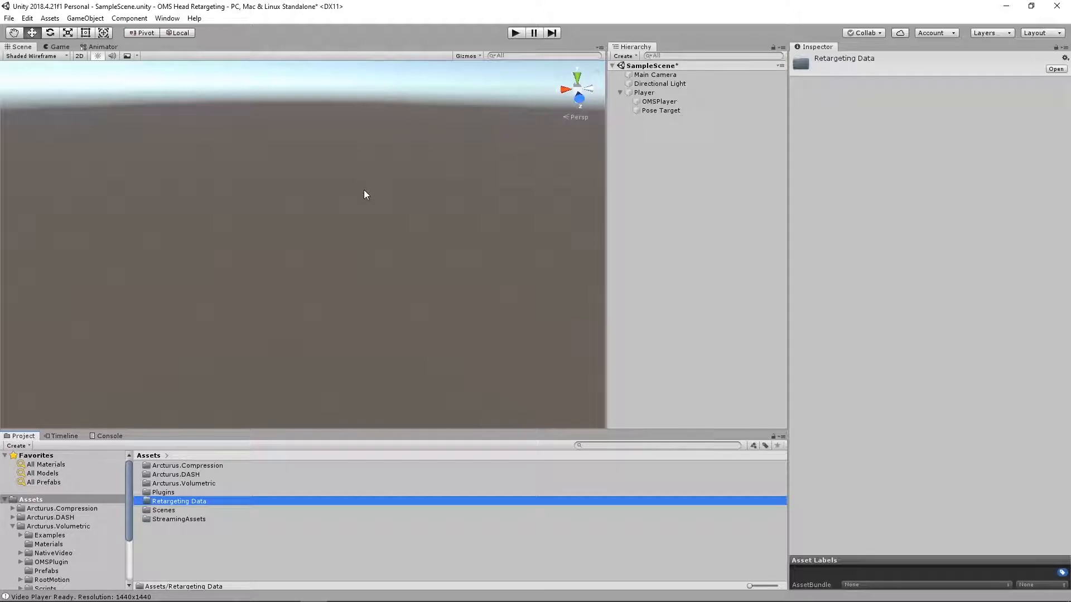
# - Create an animator controller named Training Animator Controller in the Retargeting Data folder and attach it to Pose Target
pyautogui.doubleClick(173, 500)
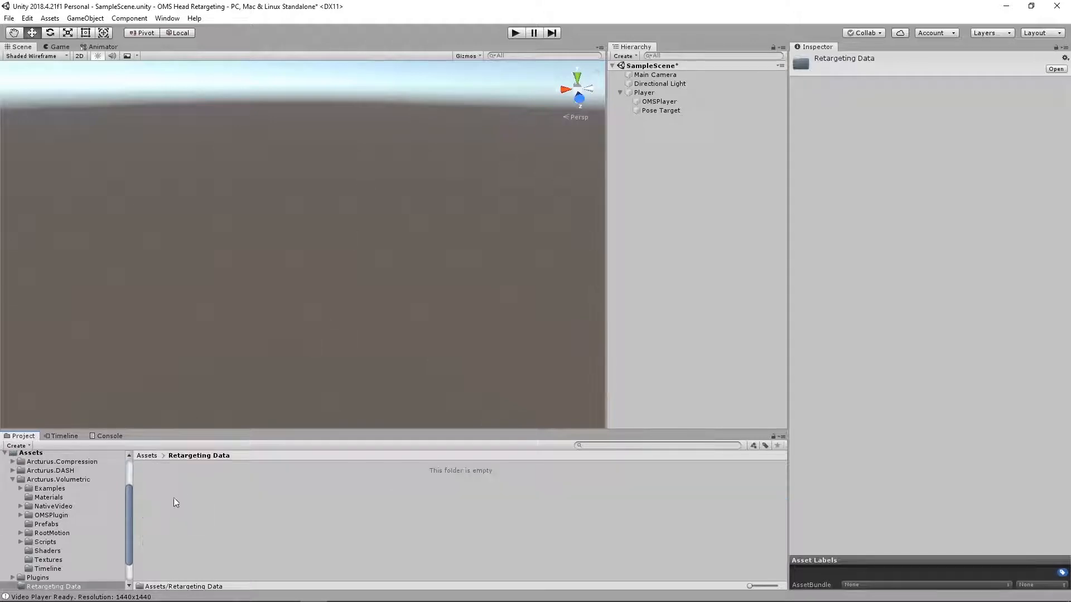
pyautogui.rightClick(181, 492)
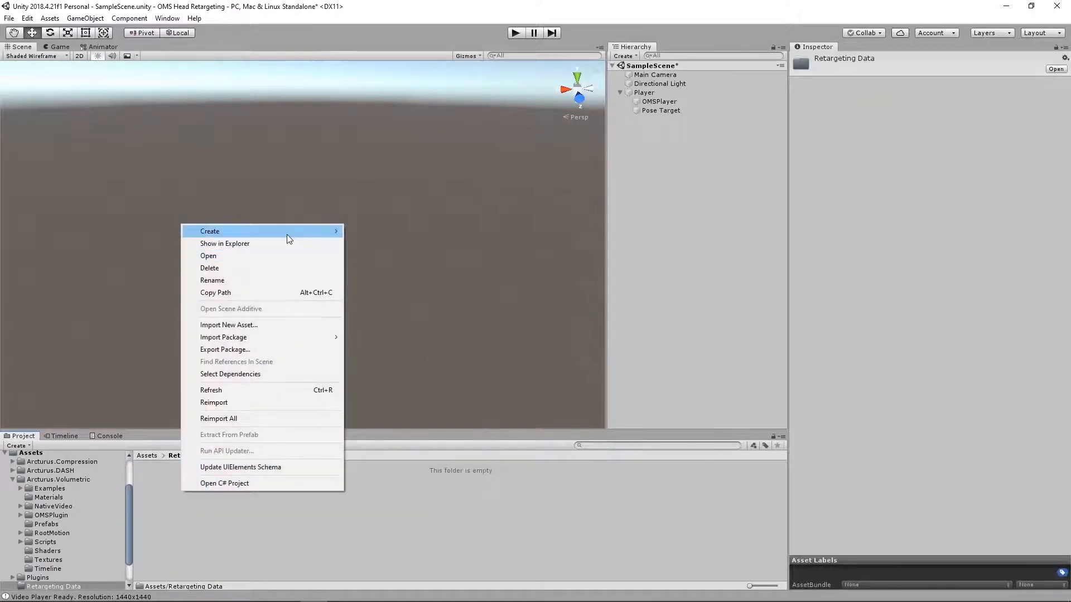
pyautogui.moveTo(288, 237)
pyautogui.moveTo(327, 232)
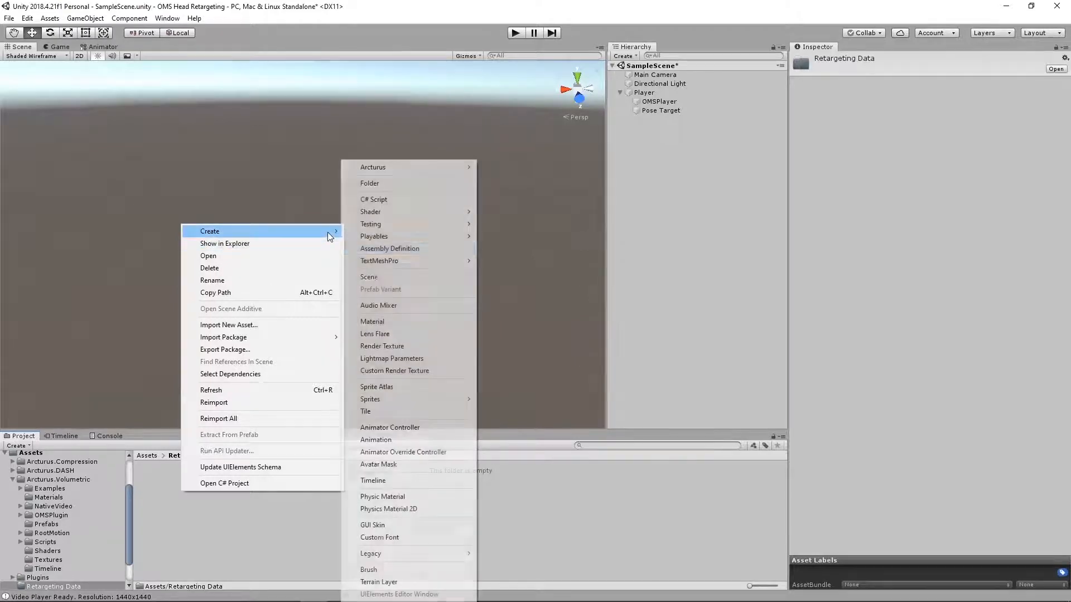
pyautogui.click(421, 427)
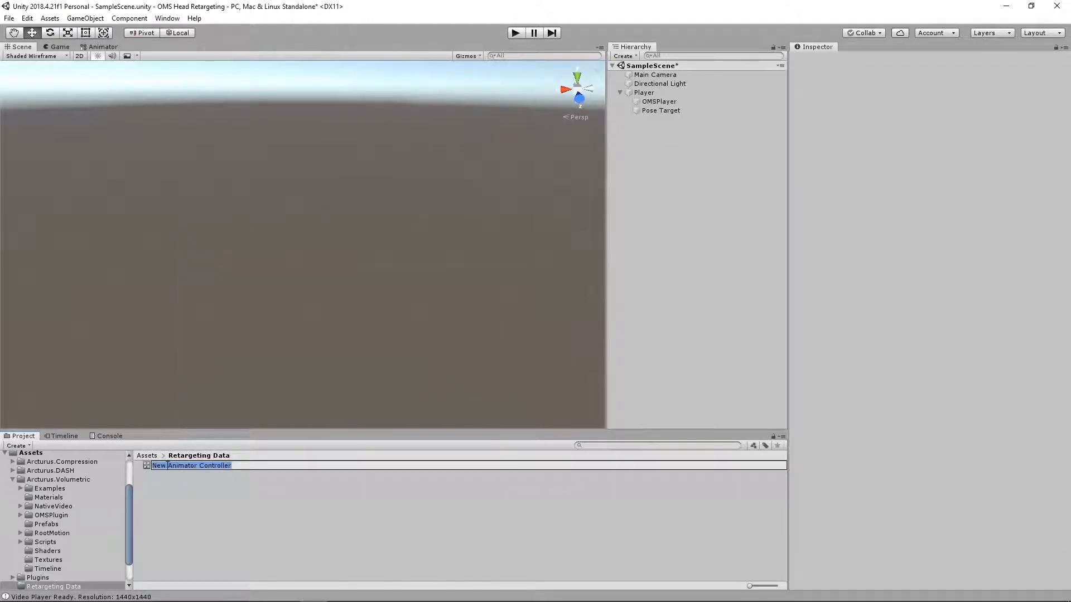
pyautogui.moveTo(166, 466); pyautogui.dragTo(108, 464)
pyautogui.write('Training')
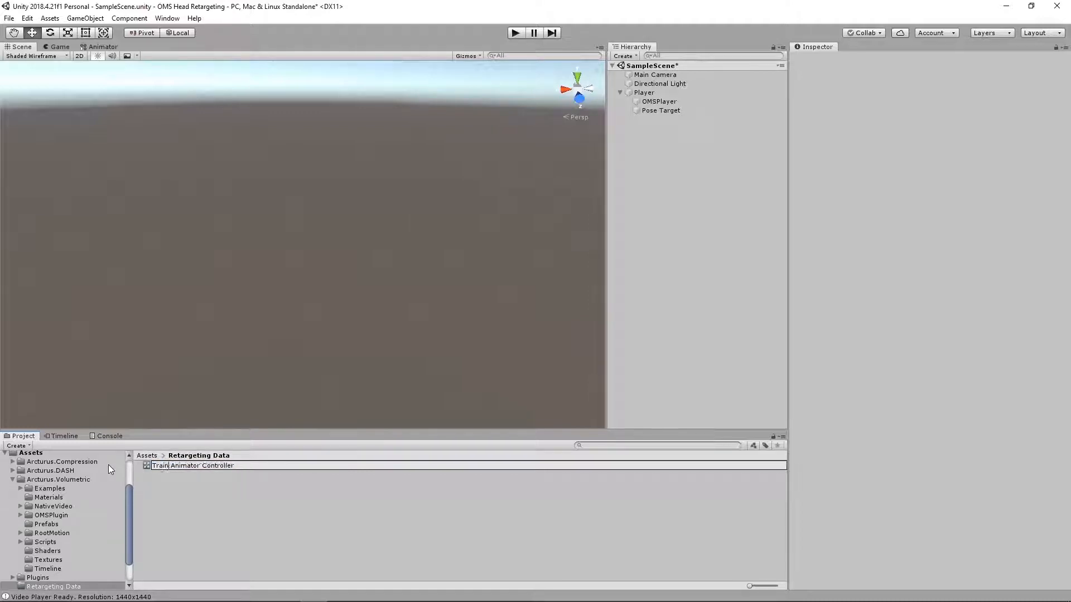
pyautogui.press('Return')
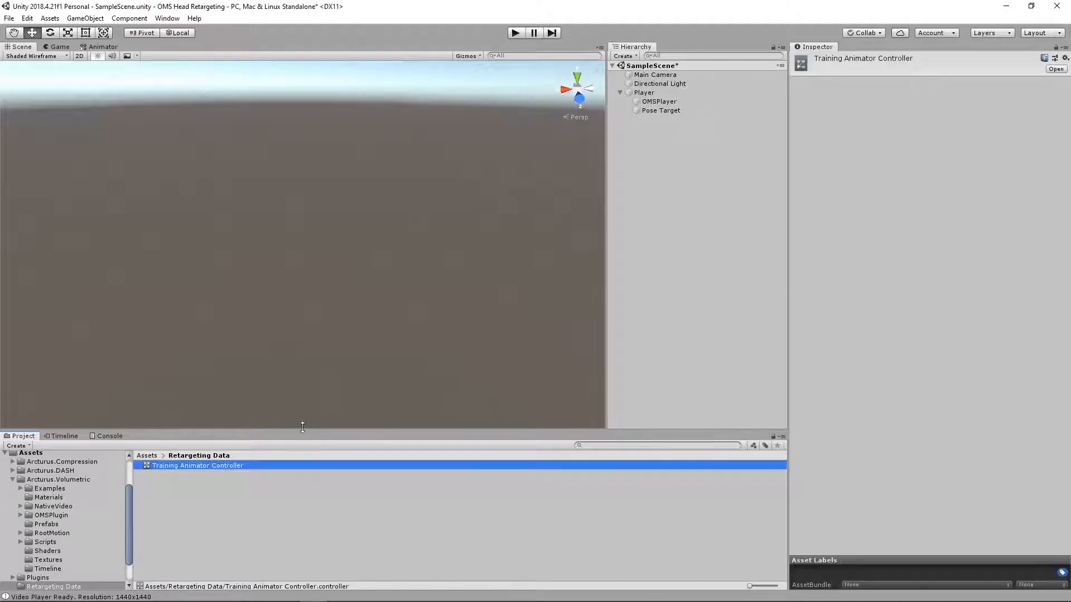
pyautogui.click(660, 110)
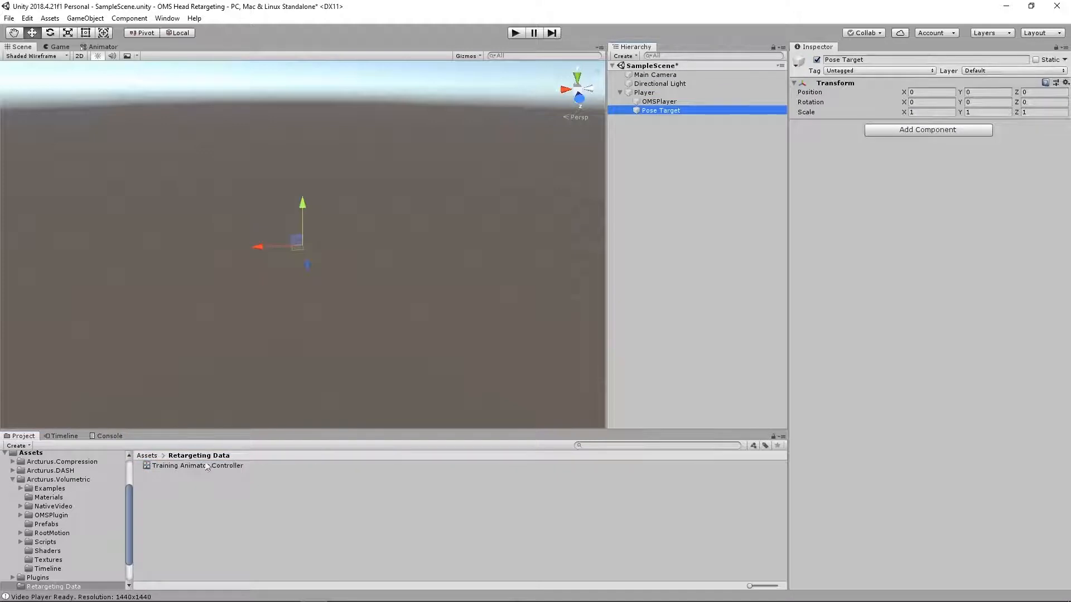
pyautogui.moveTo(182, 467); pyautogui.dragTo(885, 263)
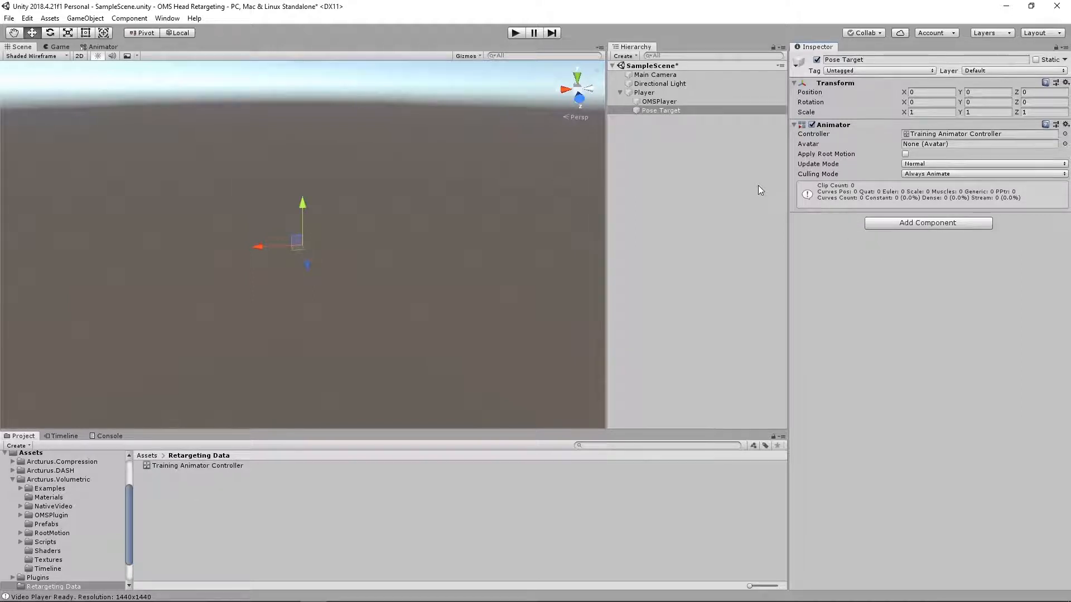
# - Set the Track Configs size to 1 for OMSPlayer's Training_Head_Retargeting.oms clip
pyautogui.click(653, 102)
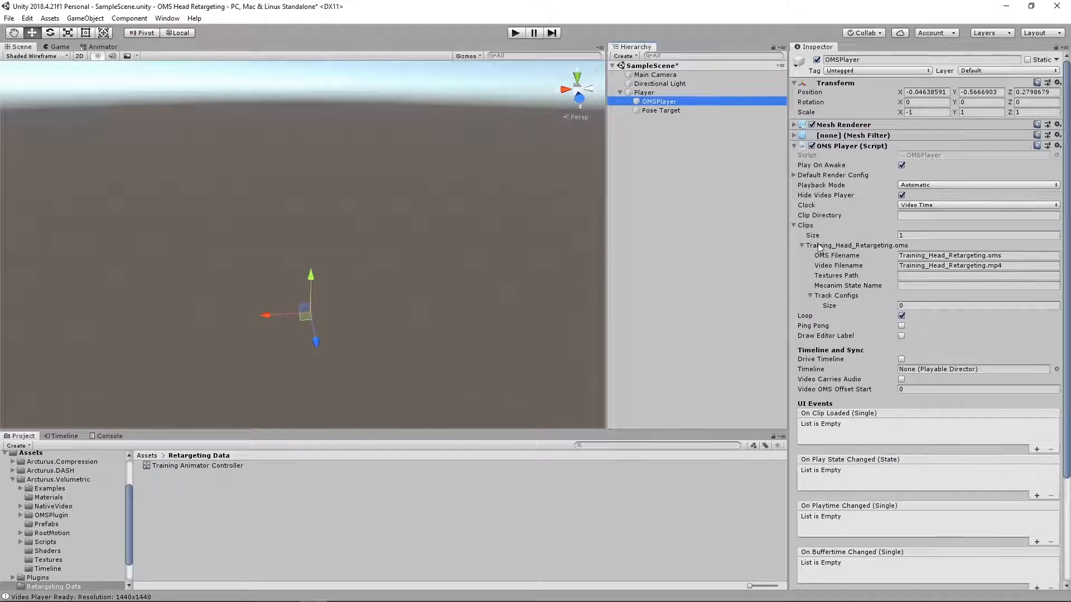
pyautogui.click(919, 308)
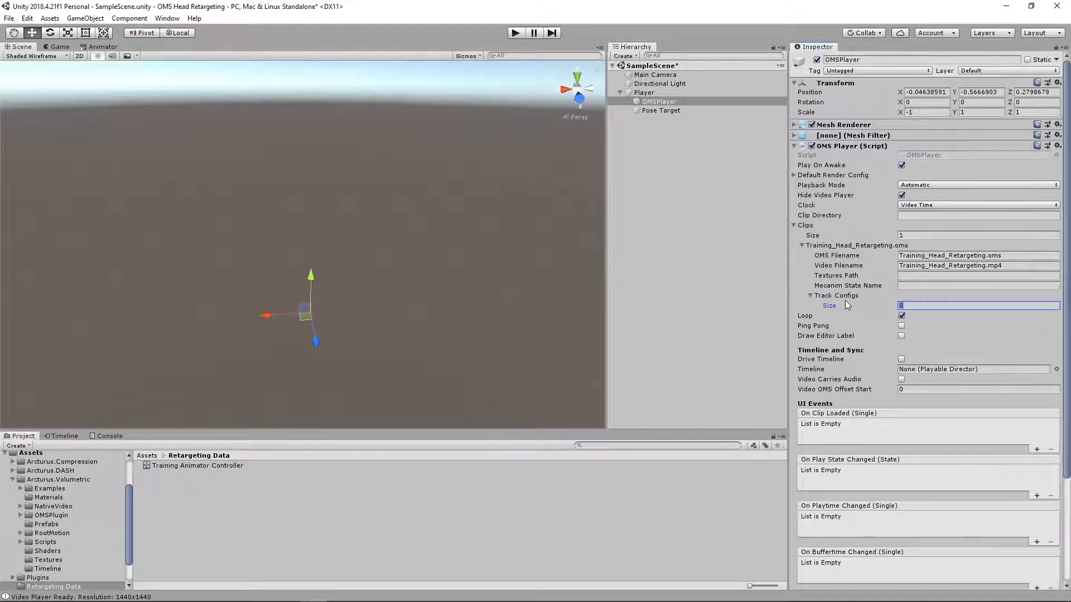
pyautogui.write('1')
pyautogui.press('Return')
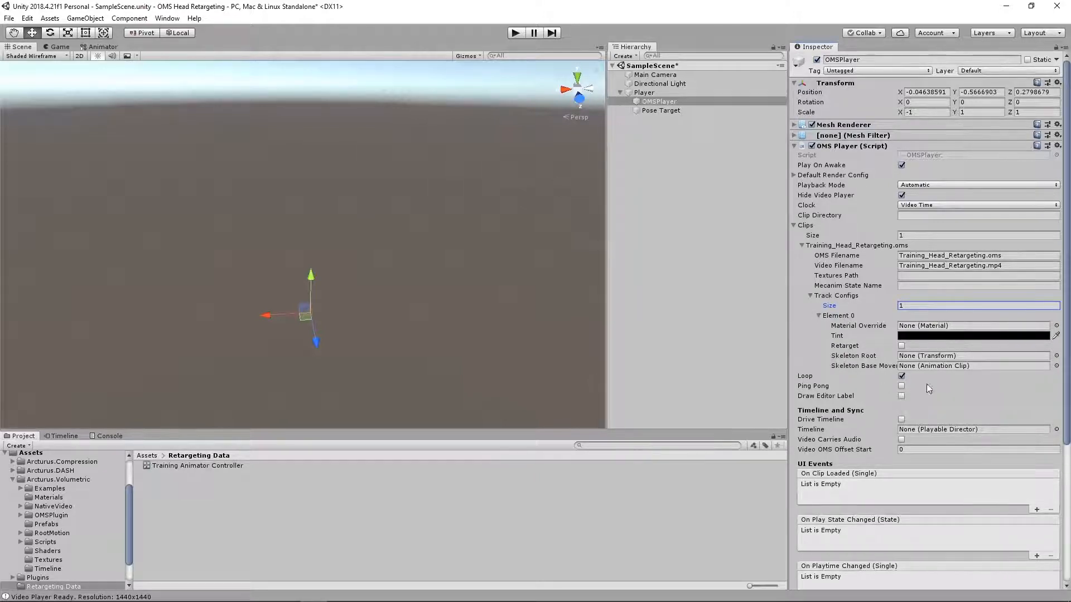
# - Assign SkinnedMeshMaterial as the Material Override of Element 0 in the clip's track configs
pyautogui.click(1056, 327)
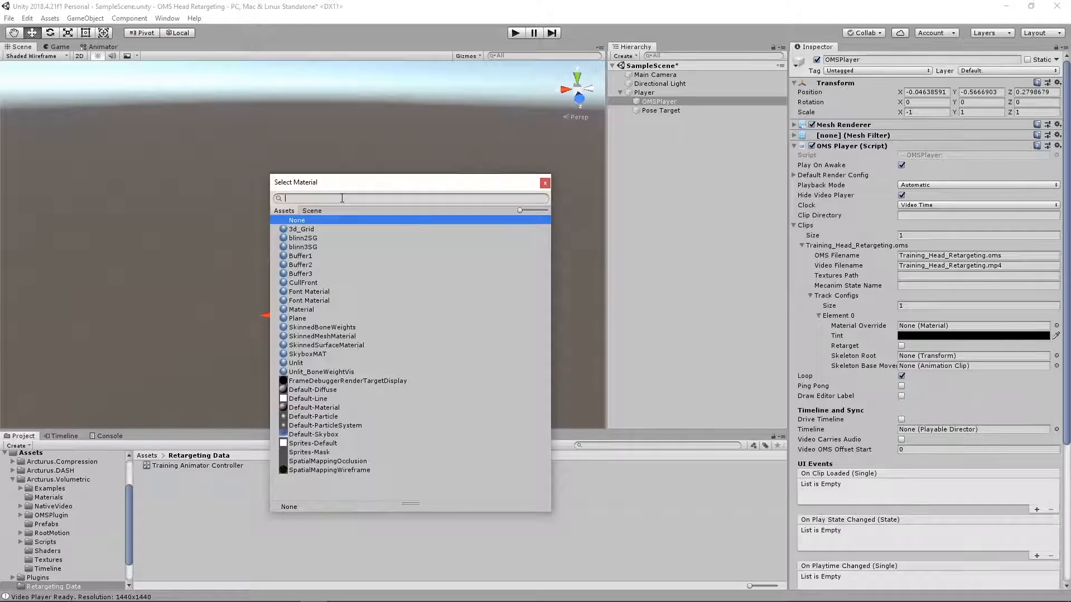
pyautogui.write('Skinned me')
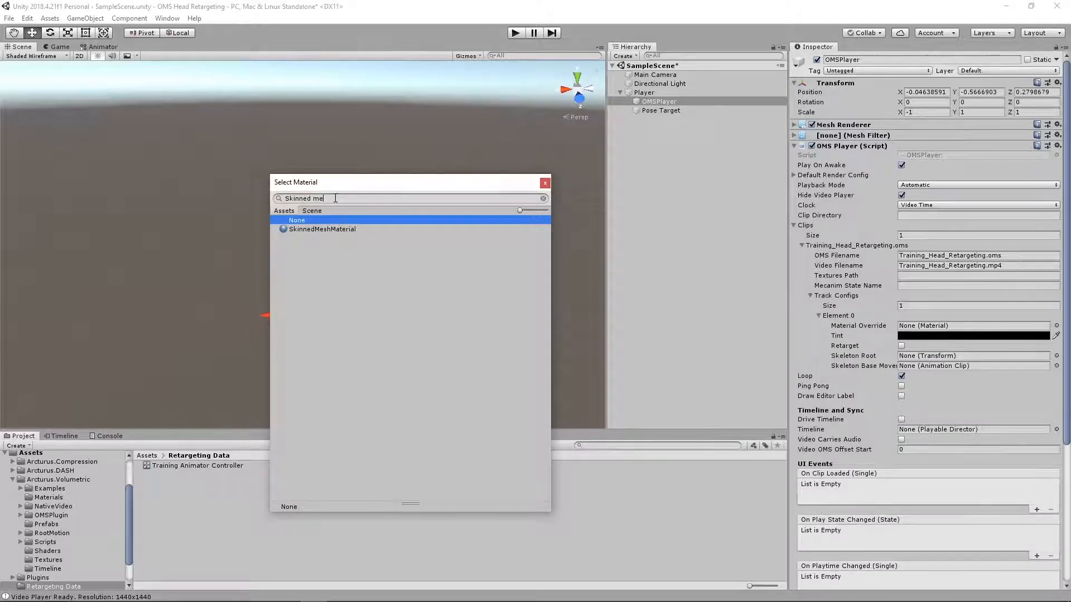
pyautogui.click(333, 230)
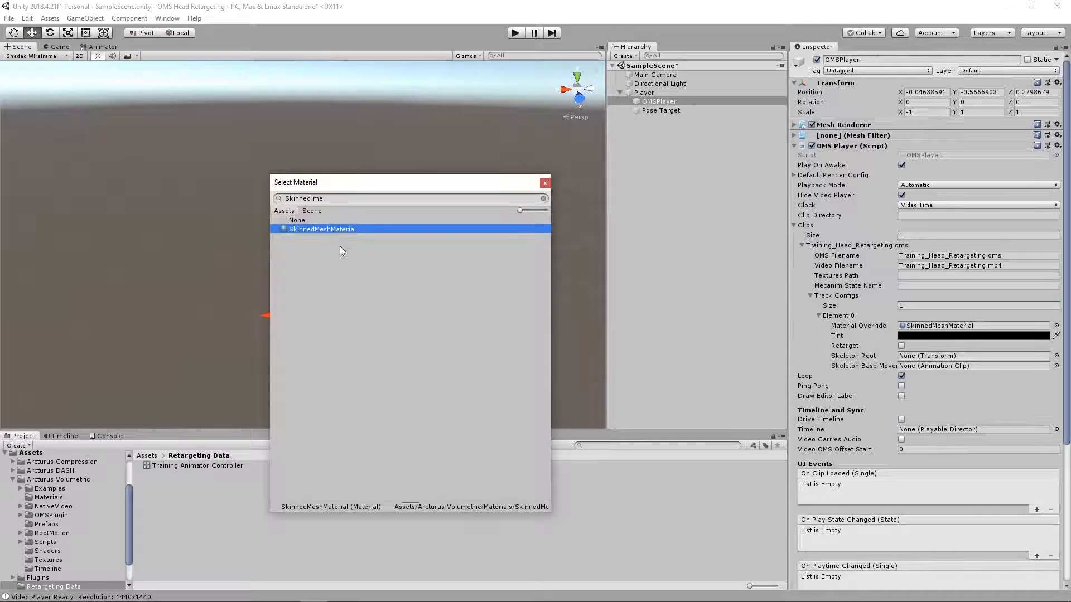
pyautogui.press('Return')
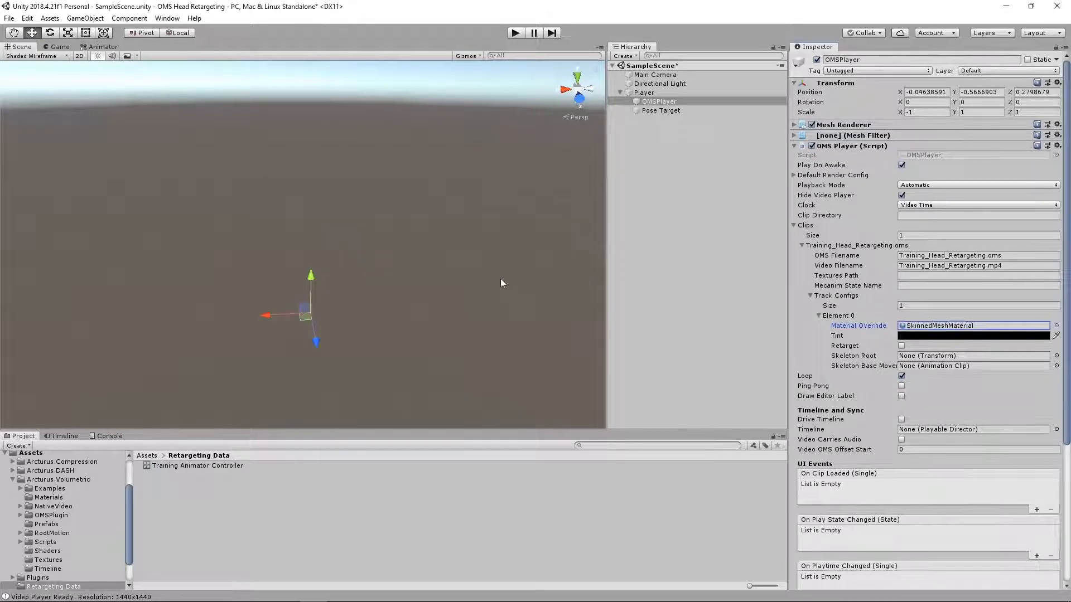
# - Set Element 0's Tint to white and assign Pose Target as its Skeleton Root in OMSPlayer's track configs
pyautogui.click(957, 336)
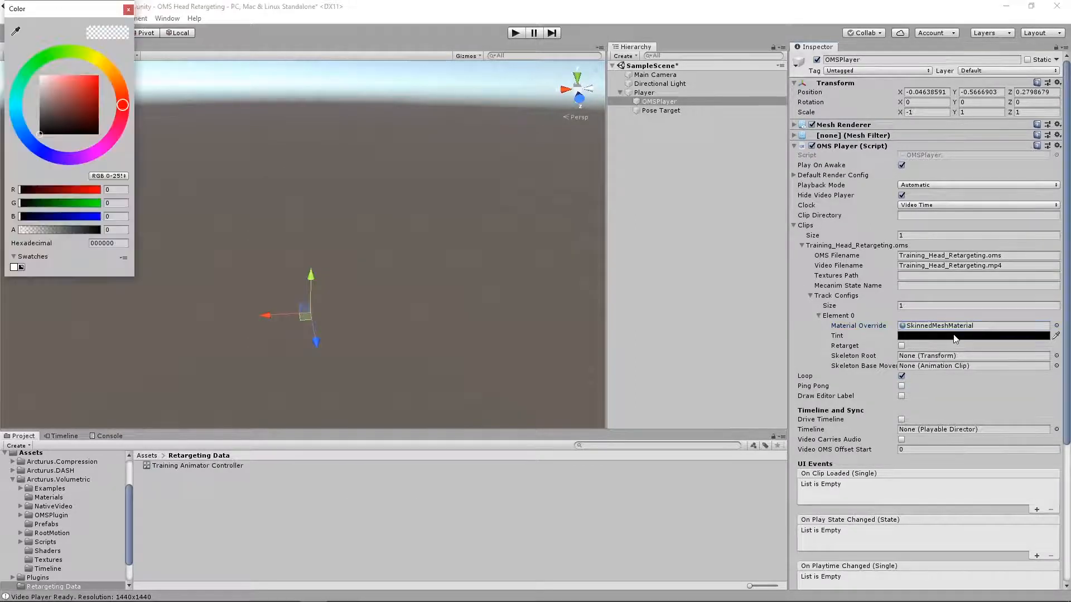
pyautogui.click(1, 67)
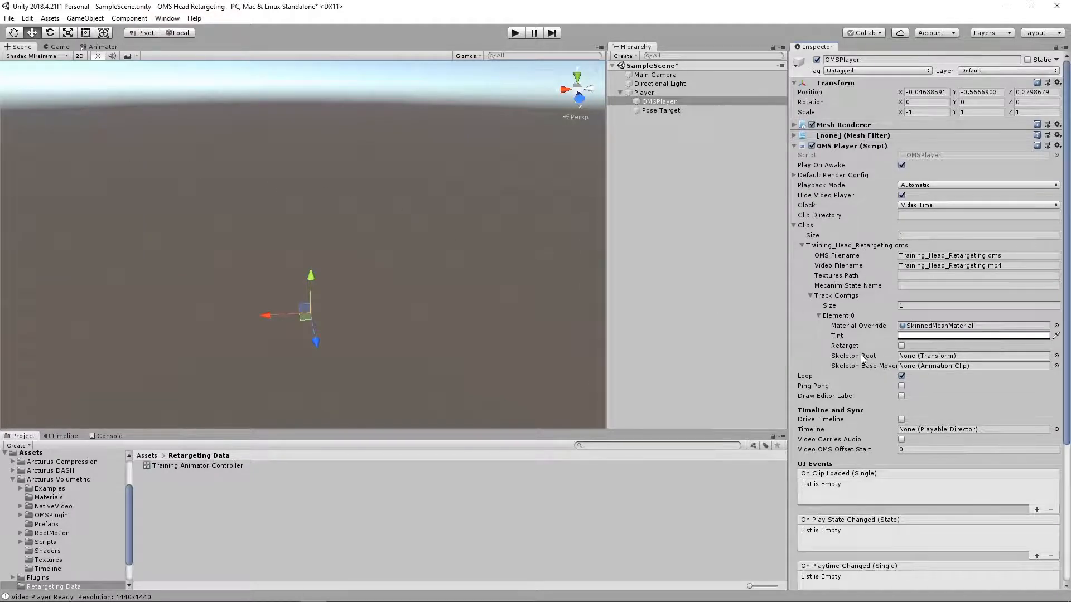
pyautogui.moveTo(662, 110); pyautogui.dragTo(928, 362)
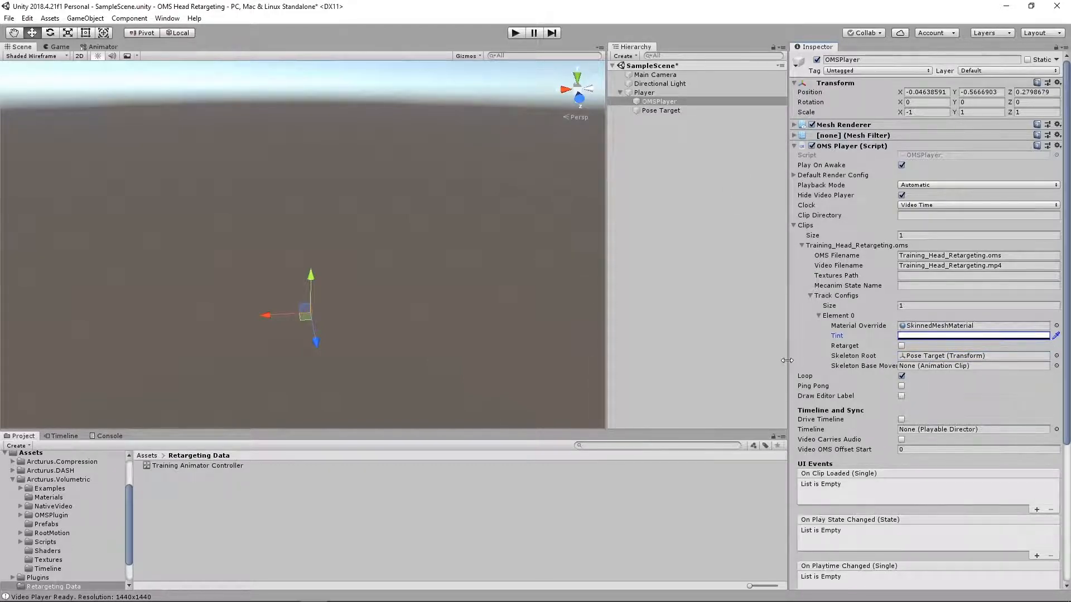
# - Save the clip from the OMS Player component and select the generated Training_Head_Retargeting track 0 animation in Assets
pyautogui.click(1058, 147)
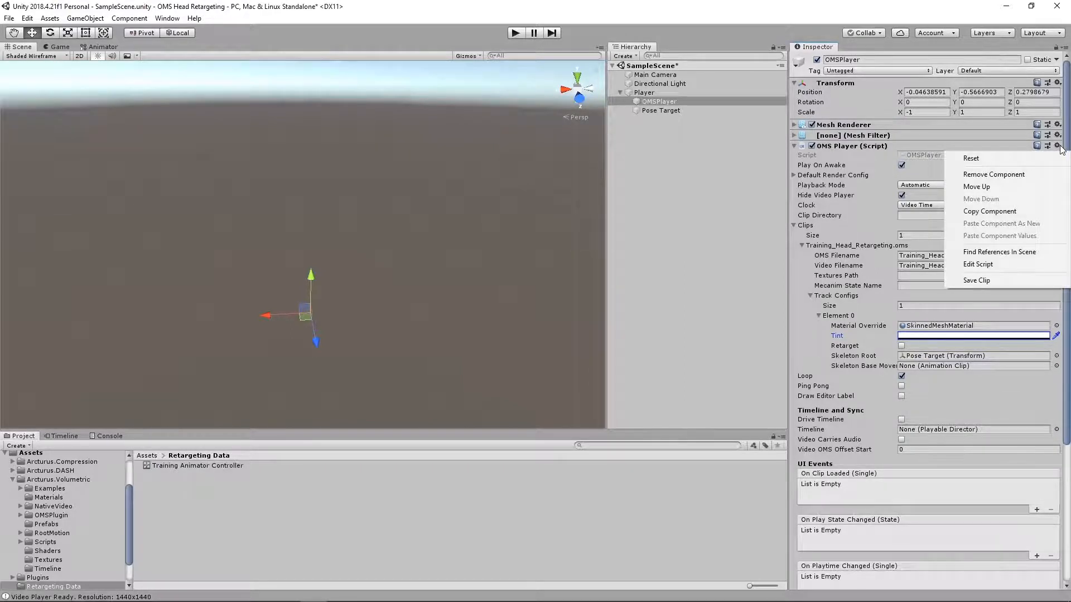
pyautogui.click(1005, 283)
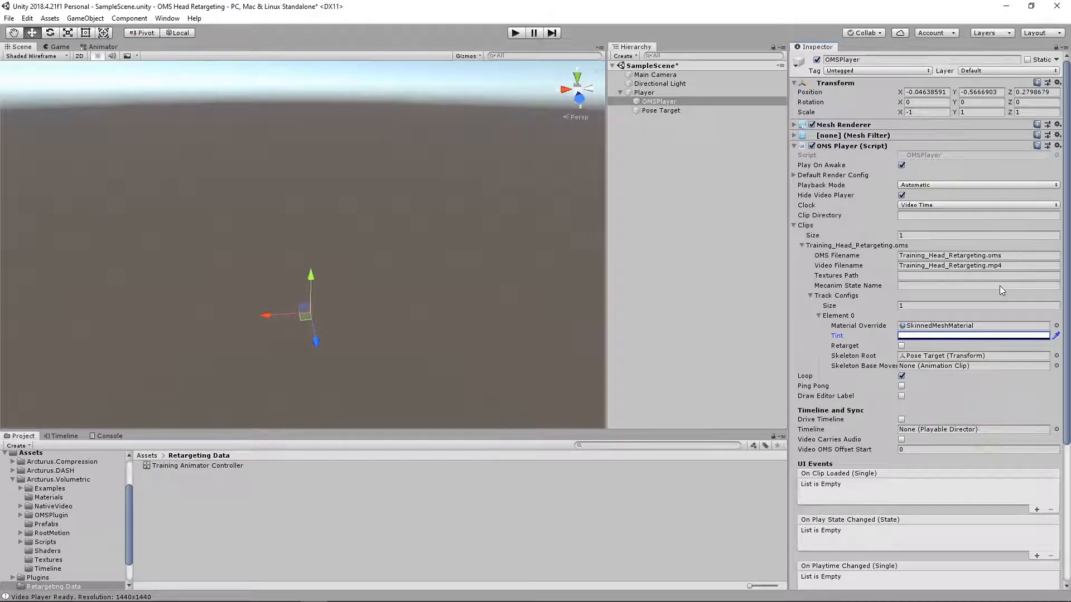
pyautogui.click(33, 454)
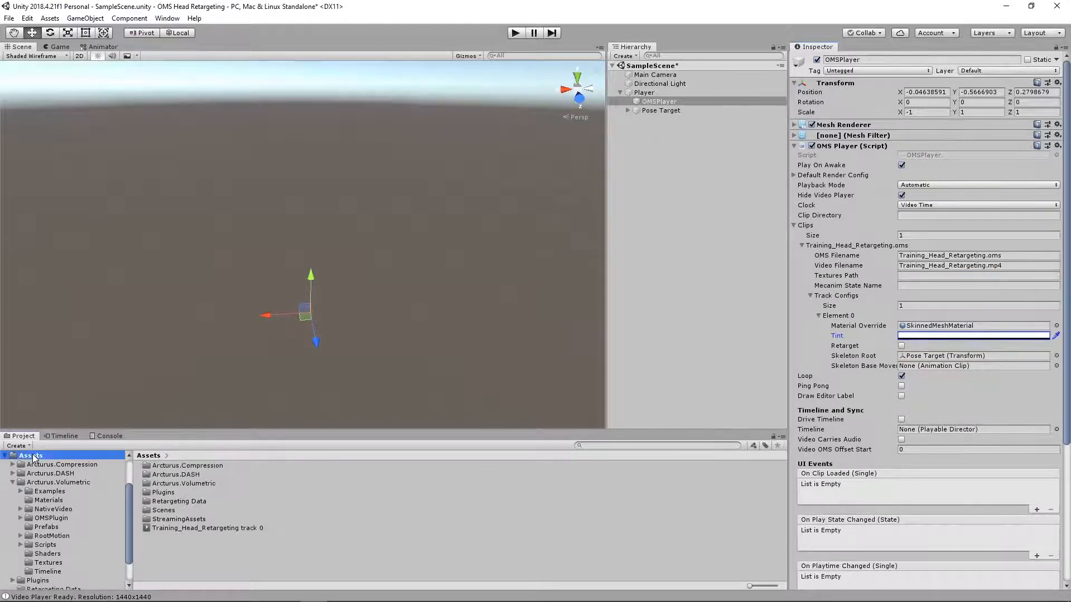
pyautogui.click(236, 529)
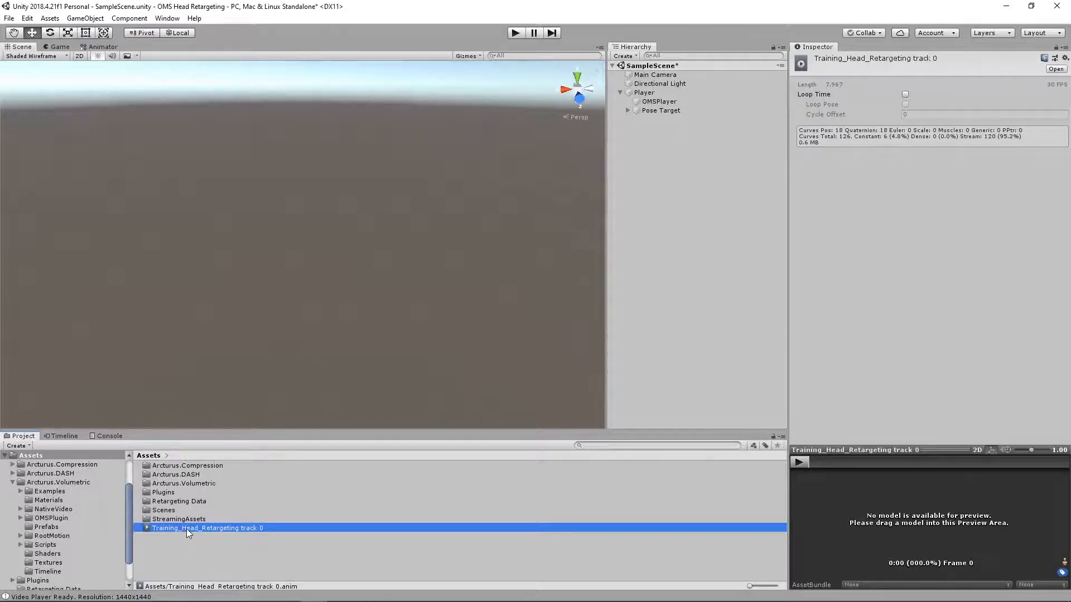
# - Move Training_Head_Retargeting track 0 into the Retargeting Data folder and add it as a state in Training Animator Controller
pyautogui.moveTo(186, 529); pyautogui.dragTo(393, 114)
pyautogui.doubleClick(189, 501)
pyautogui.doubleClick(216, 465)
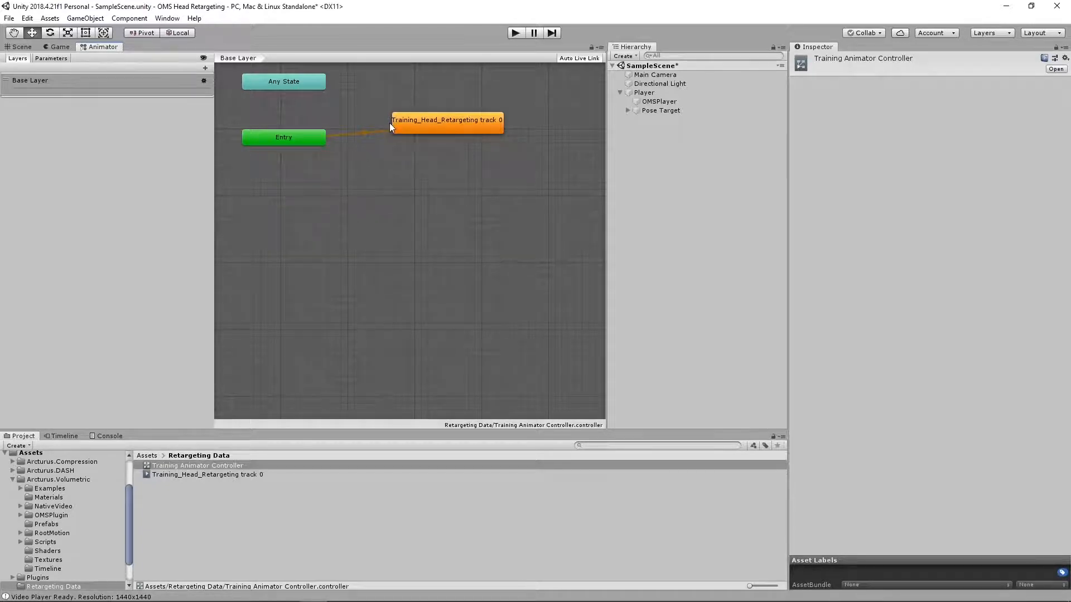
# - Enable Retarget on OMSPlayer's Element 0 and assign Training_Head_Retargeting track 0 as the skeleton base movement clip
pyautogui.click(21, 47)
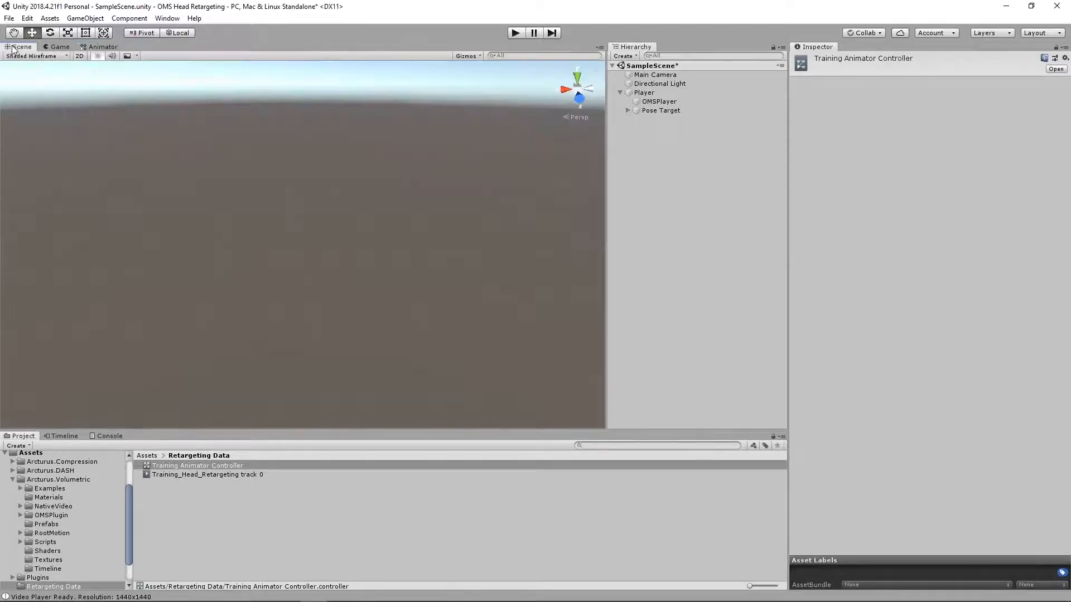
pyautogui.click(659, 101)
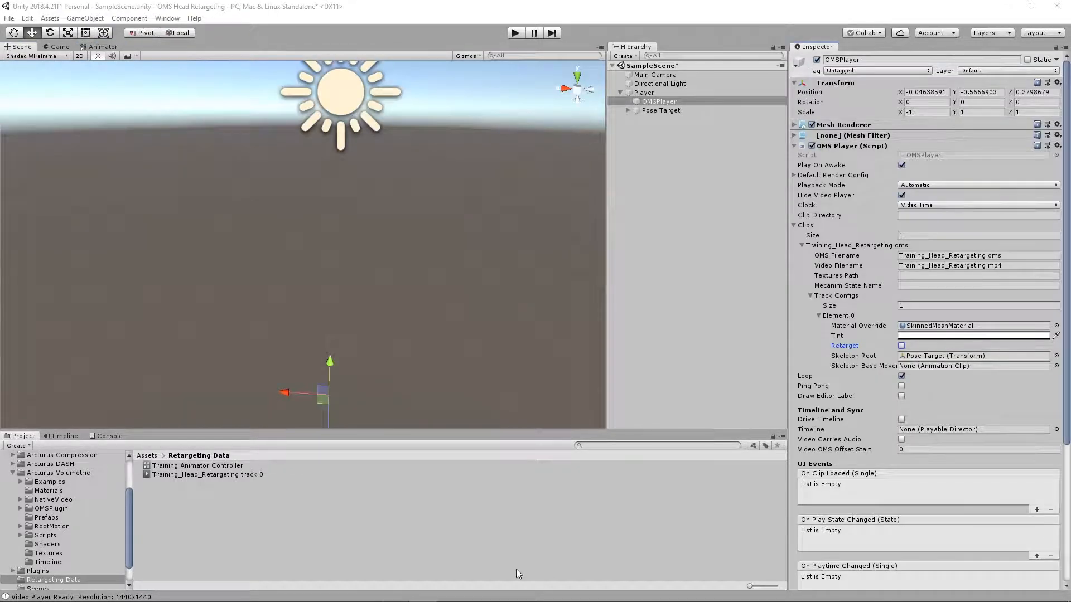
pyautogui.moveTo(185, 476); pyautogui.dragTo(942, 374)
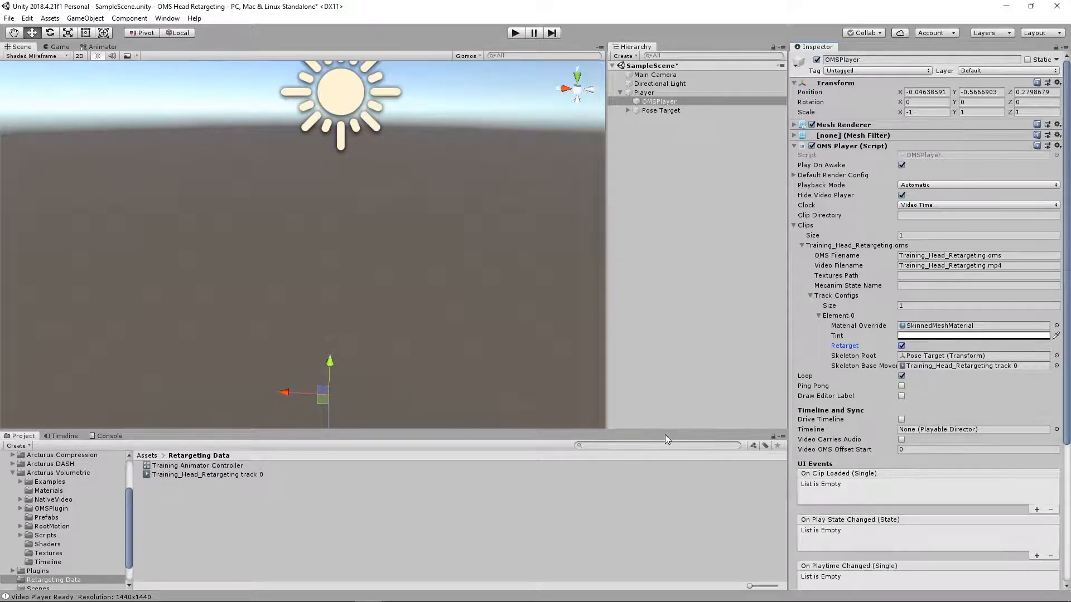
# - Run the scene to check the volumetric clip's playback with retargeting enabled, and stop it
pyautogui.click(515, 33)
pyautogui.click(514, 33)
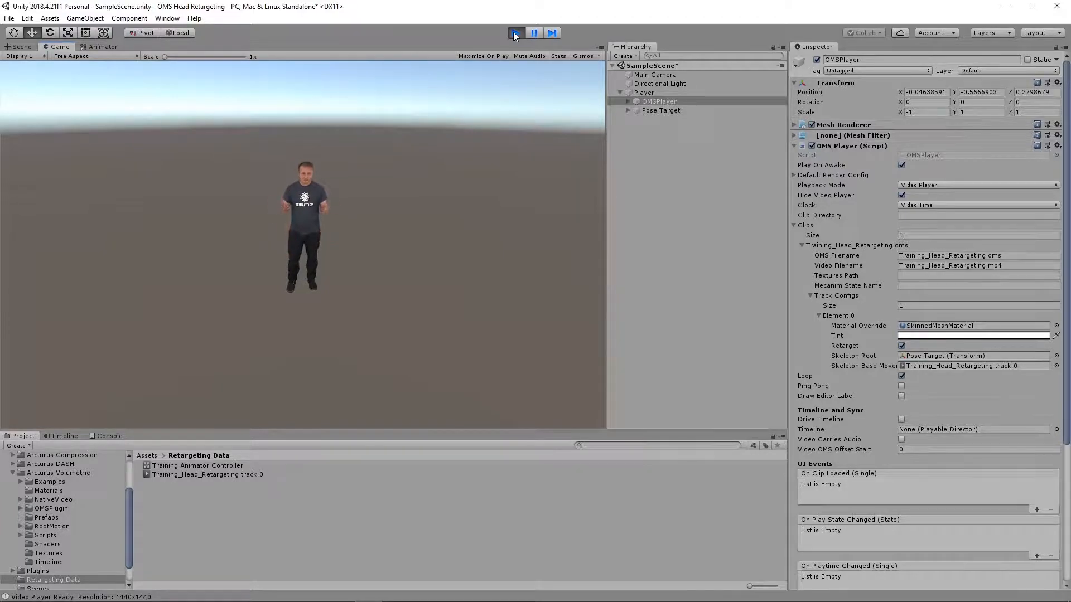
pyautogui.click(514, 33)
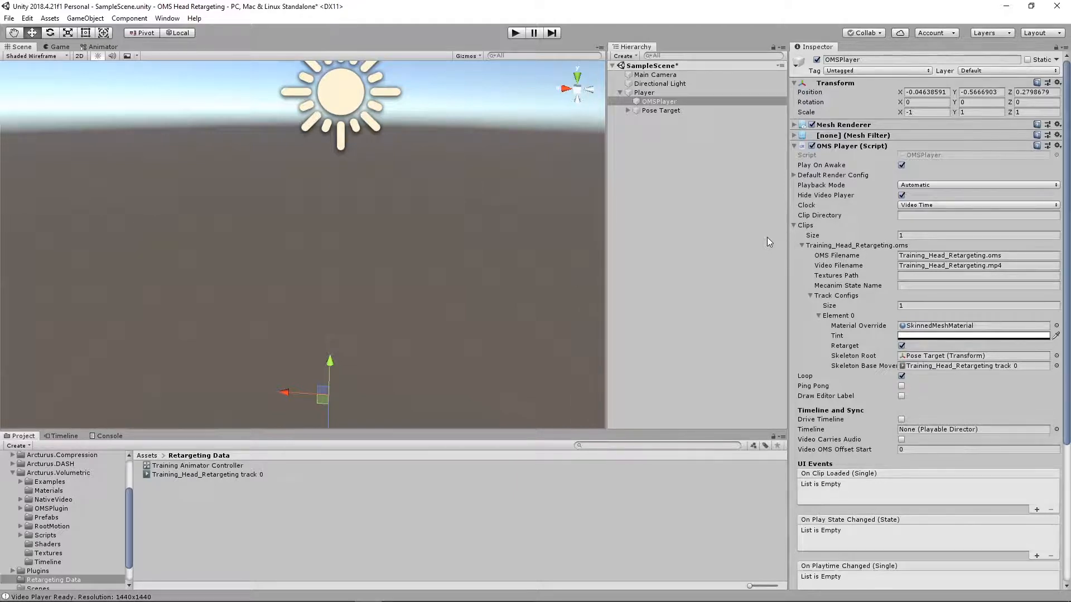
# - Create a 3D sphere at the root level of SampleScene
pyautogui.click(661, 111)
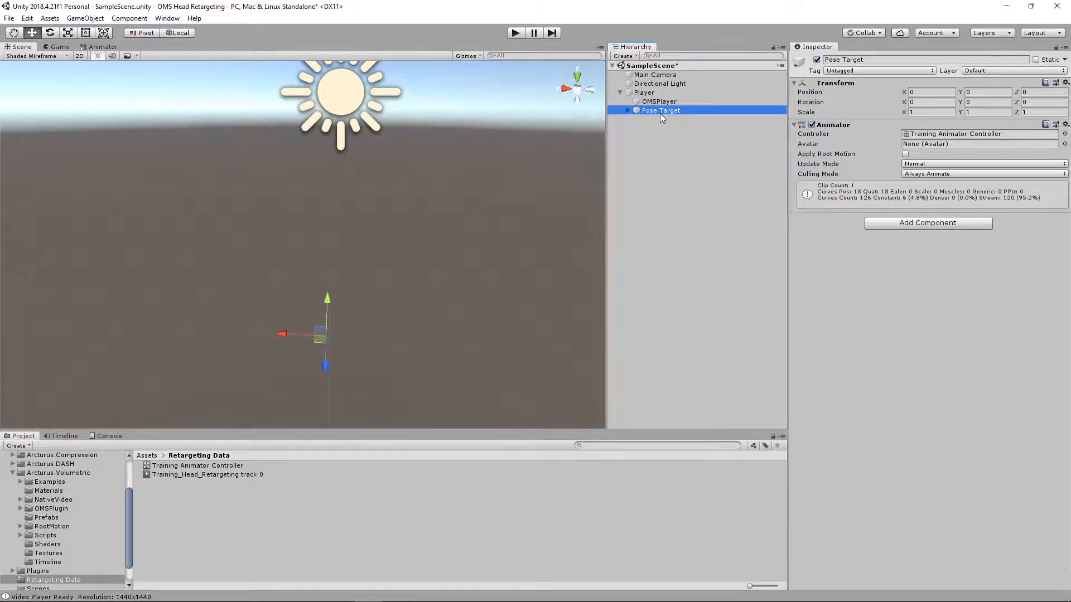
pyautogui.click(665, 149)
pyautogui.rightClick(655, 119)
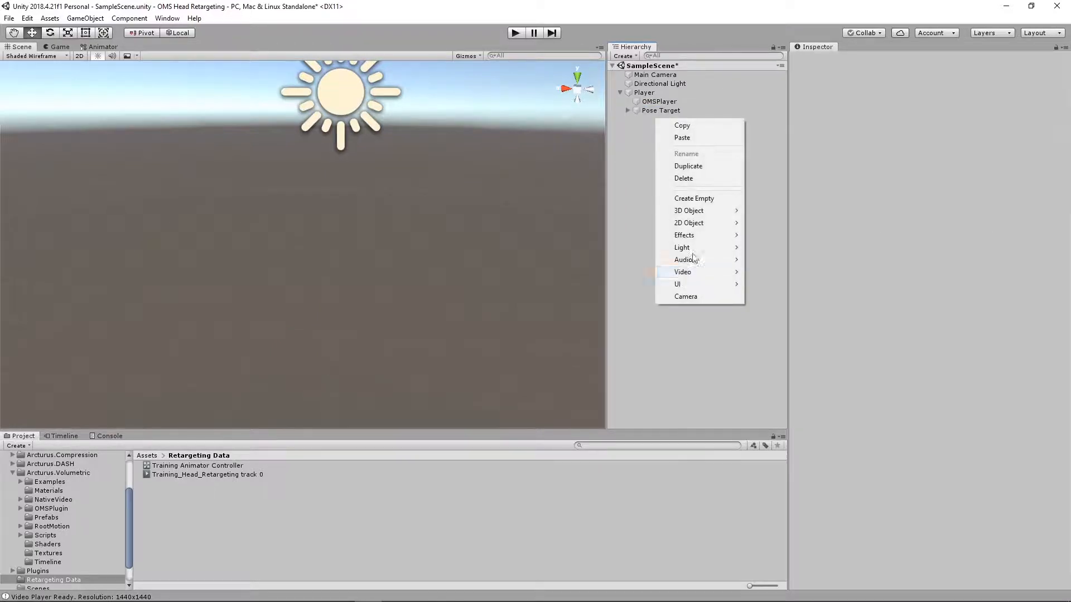
pyautogui.moveTo(703, 210)
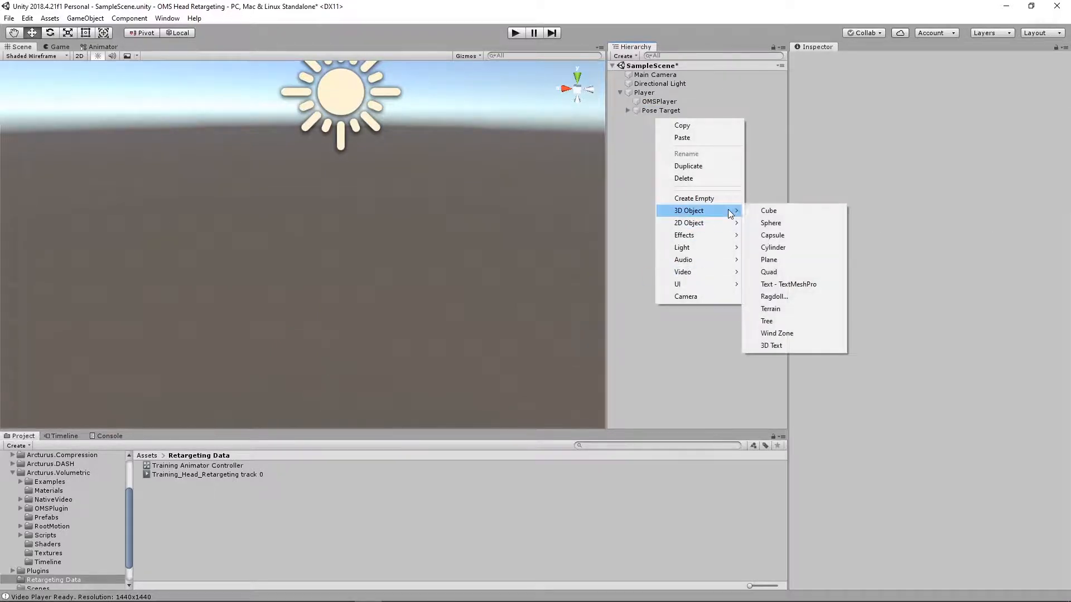
pyautogui.click(770, 223)
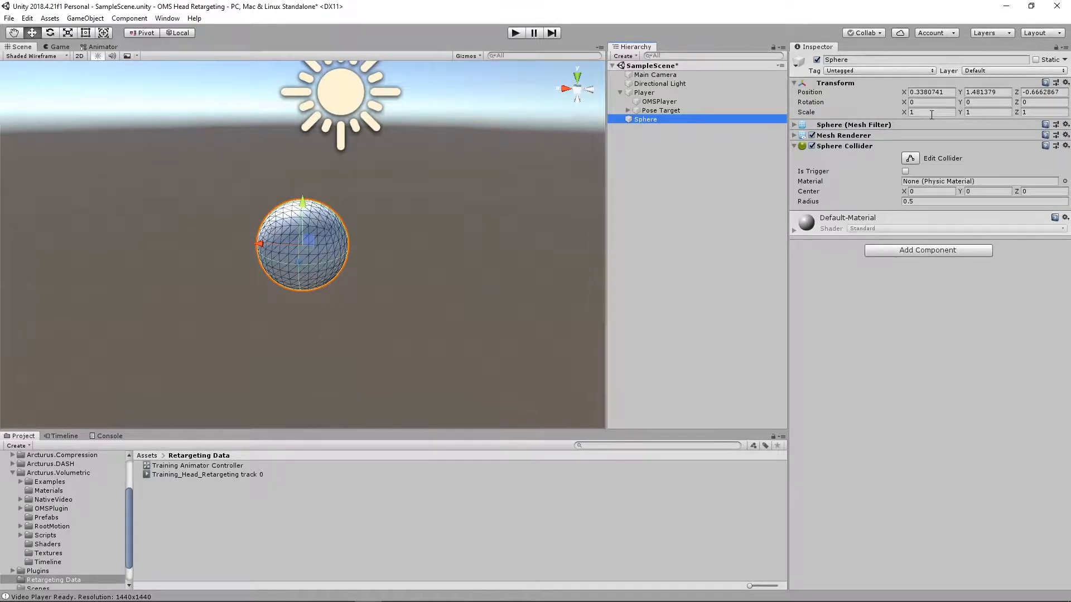
# - Rename the new sphere as Demo Target
pyautogui.click(929, 112)
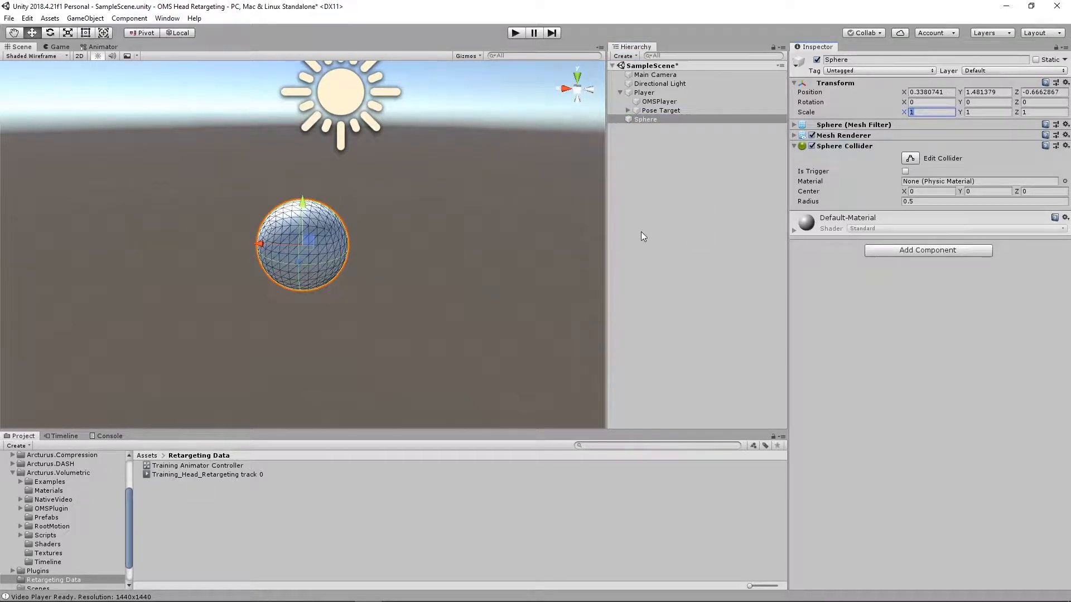
pyautogui.click(325, 243)
pyautogui.click(841, 60)
pyautogui.write('D')
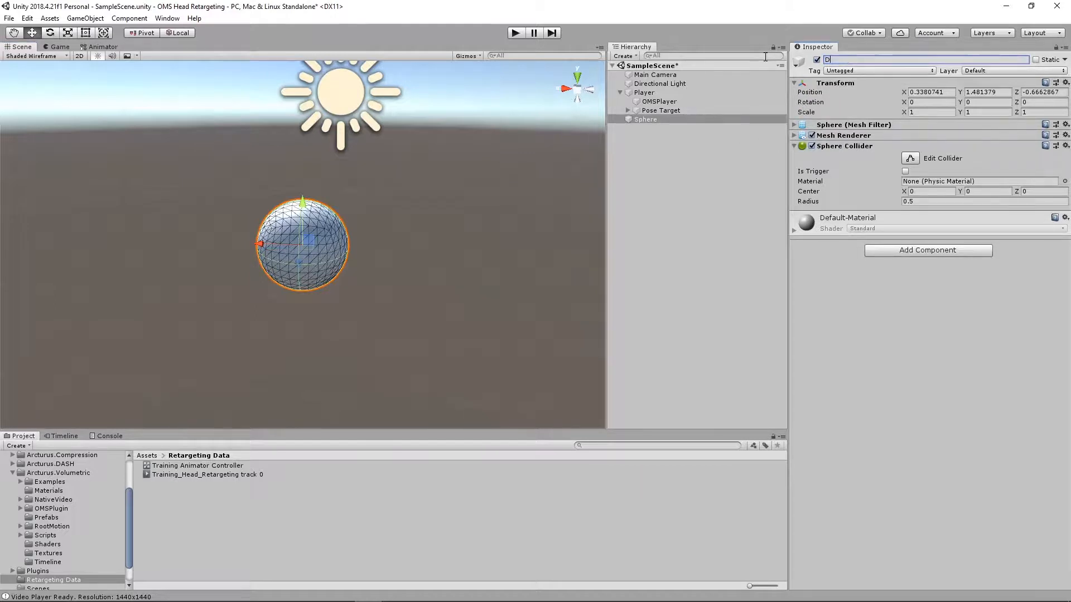
pyautogui.write('emo Target')
pyautogui.press('Return')
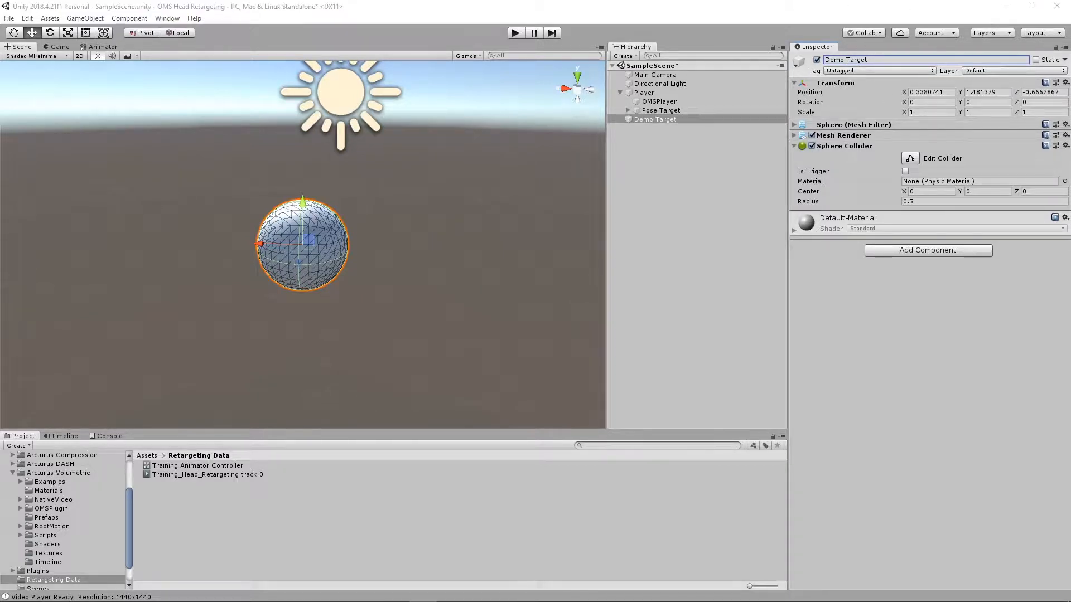
# - Set Demo Target's position to X 0, Y 1, Z 1
pyautogui.click(948, 91)
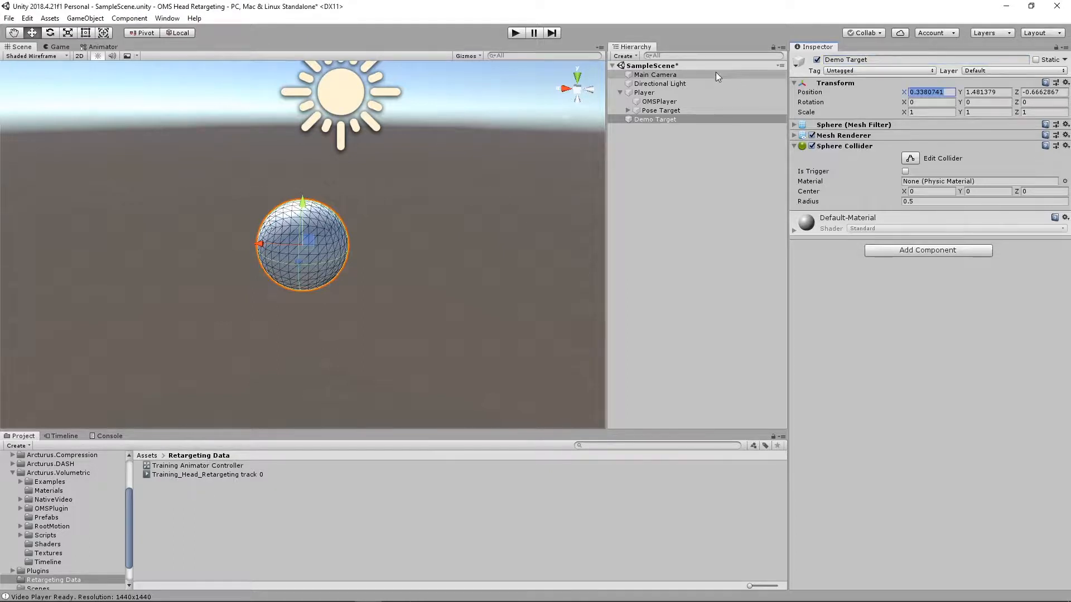
pyautogui.write('0')
pyautogui.press('Tab')
pyautogui.write('1')
pyautogui.press('Tab')
pyautogui.write('1')
pyautogui.press('Tab')
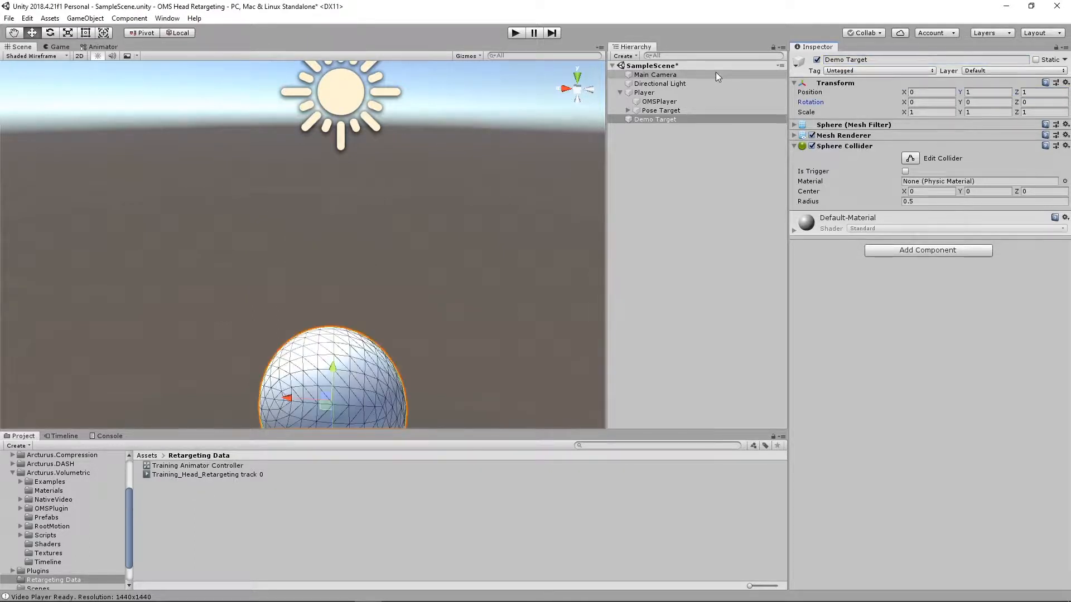
# - Scale Demo Target to 0.1 on the X, Y and Z axes
pyautogui.click(931, 112)
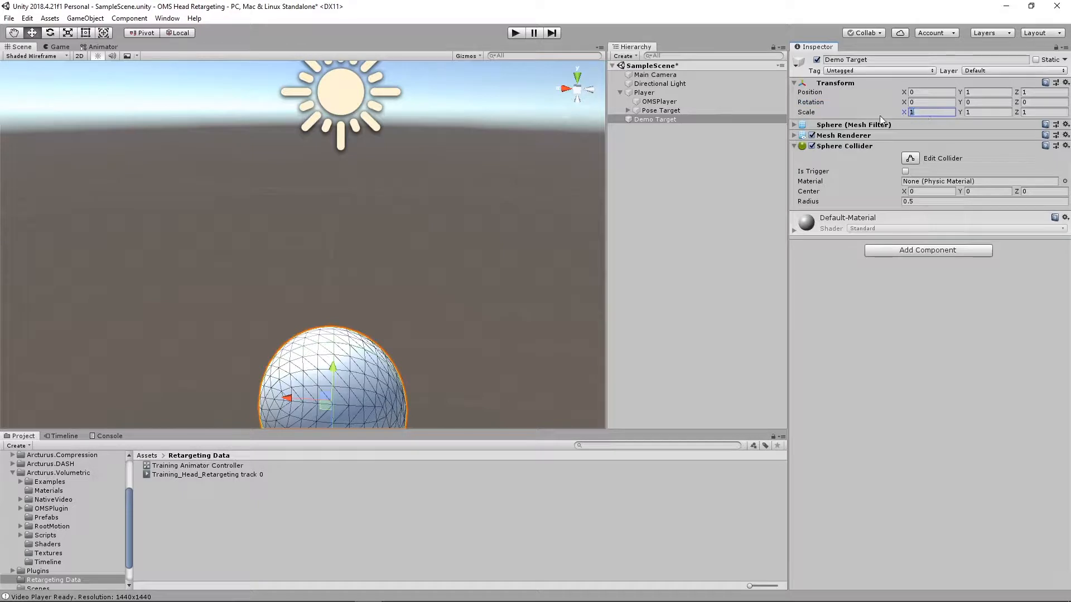
pyautogui.write('0.1')
pyautogui.press('Tab')
pyautogui.write('0.1')
pyautogui.press('Tab')
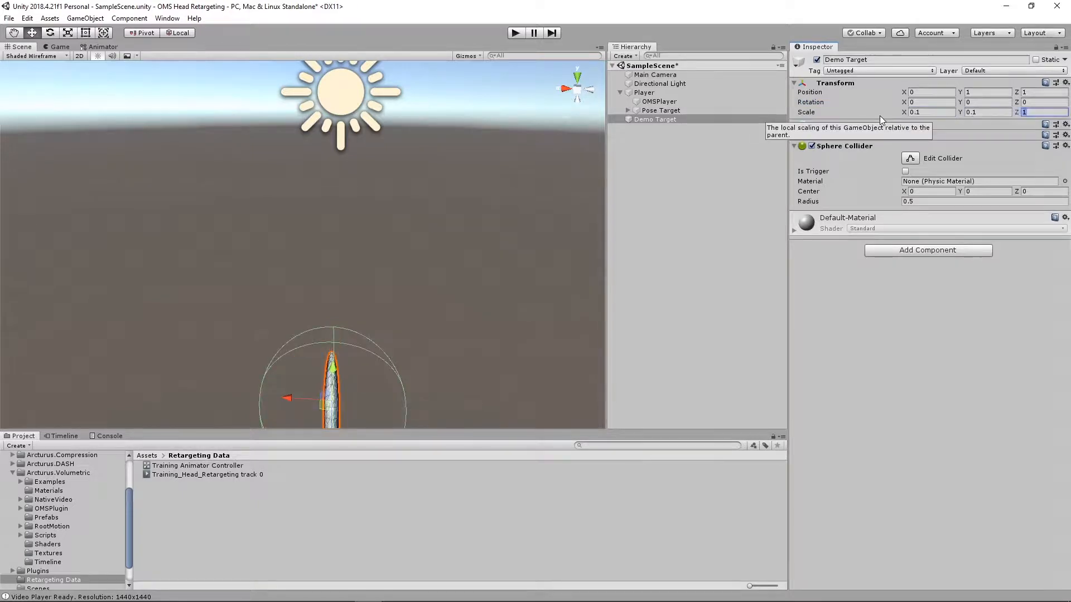
pyautogui.write('0.1')
pyautogui.press('Return')
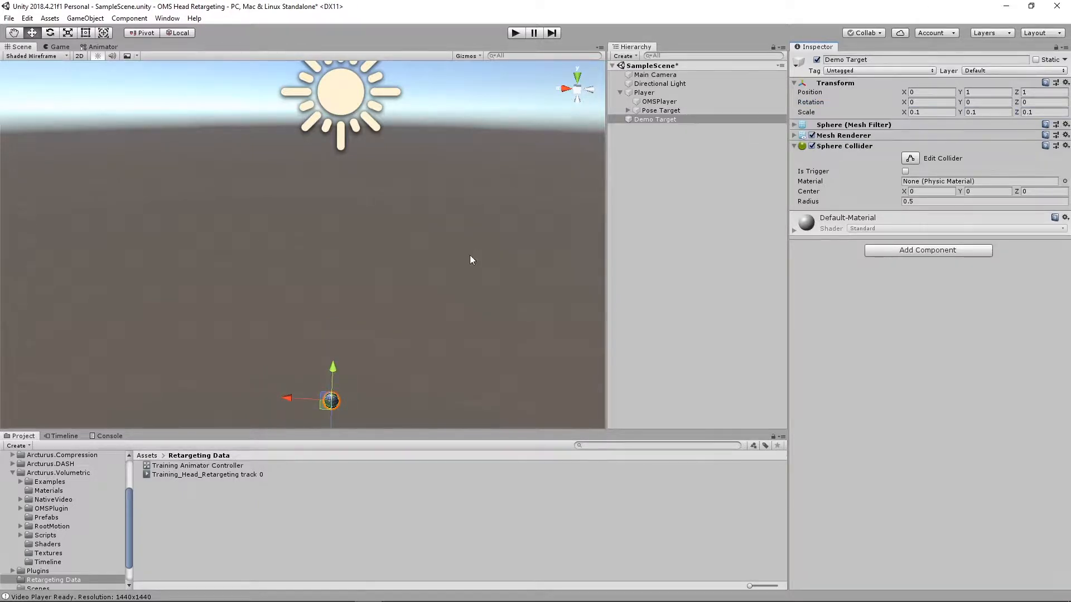
# - Add a Look At IK component to Pose Target and assign Demo Target as its Target
pyautogui.click(661, 111)
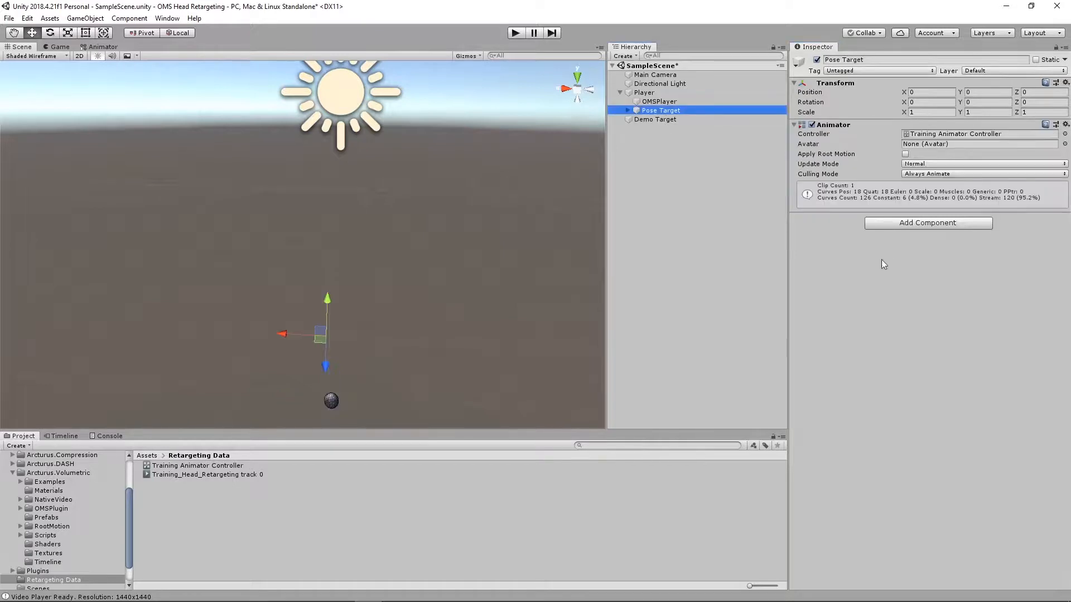
pyautogui.click(906, 223)
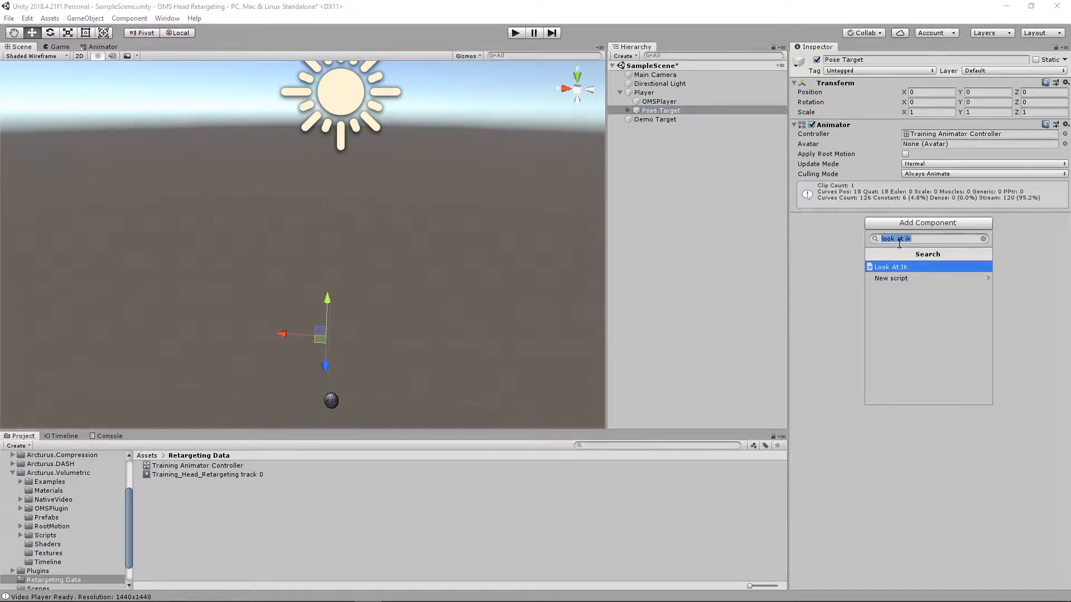
pyautogui.click(901, 267)
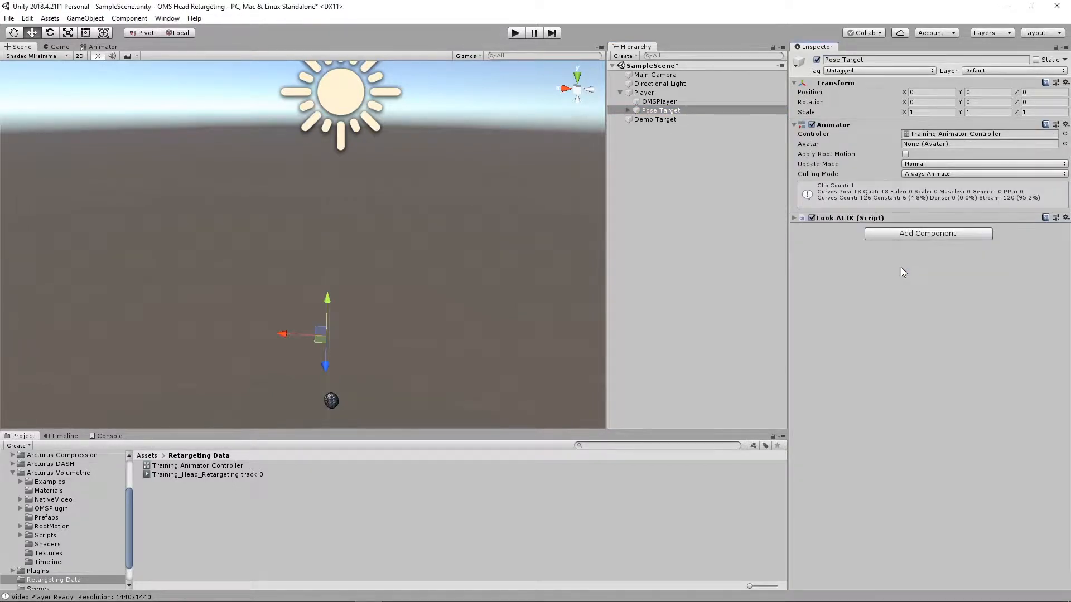
pyautogui.click(795, 218)
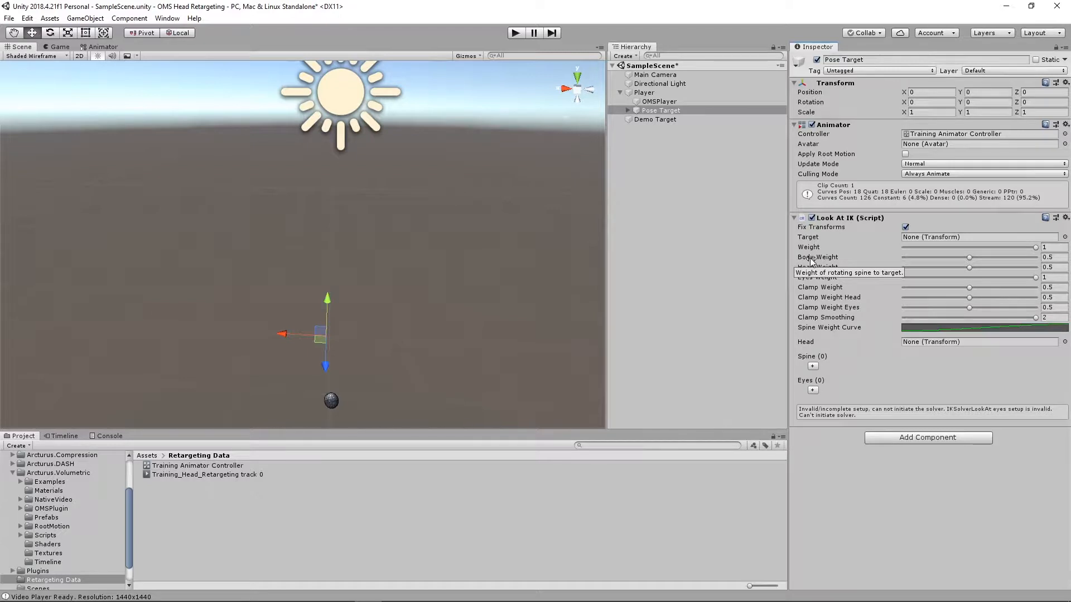
pyautogui.moveTo(658, 124); pyautogui.dragTo(942, 241)
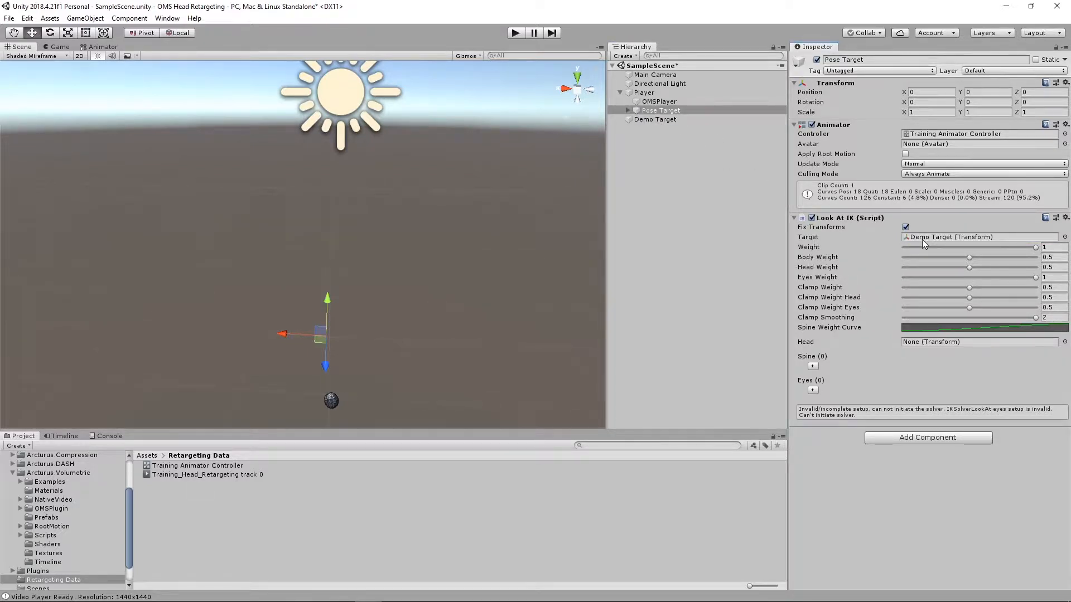
# - Assign the head bone from Pose Target's skeleton hierarchy as the Head of its Look At IK component
pyautogui.click(628, 110)
pyautogui.keyDown('alt'); pyautogui.click(628, 111); pyautogui.keyUp('alt')
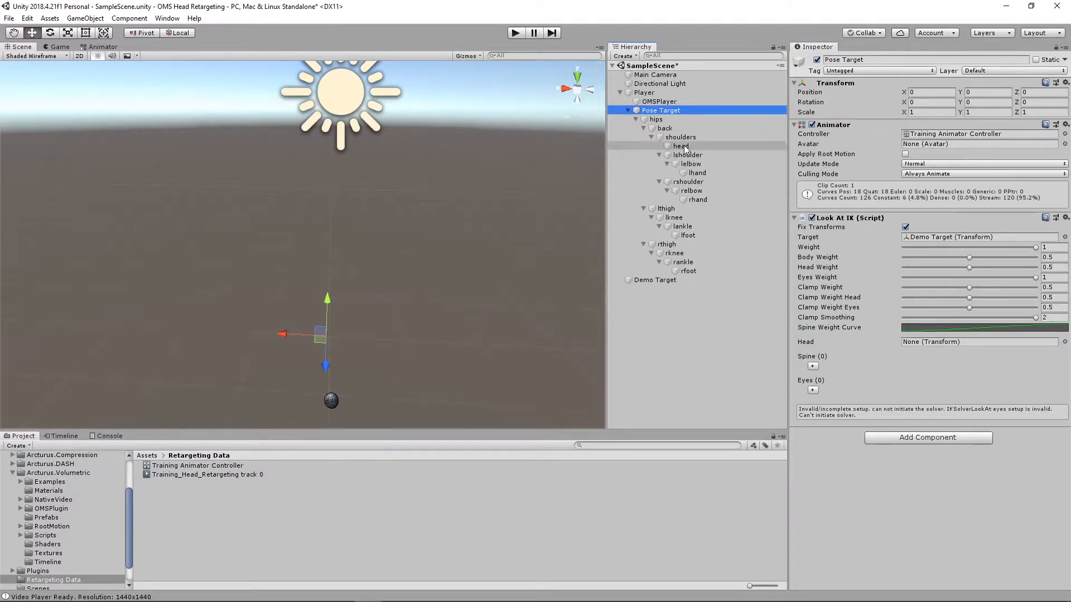
pyautogui.moveTo(685, 149); pyautogui.dragTo(941, 346)
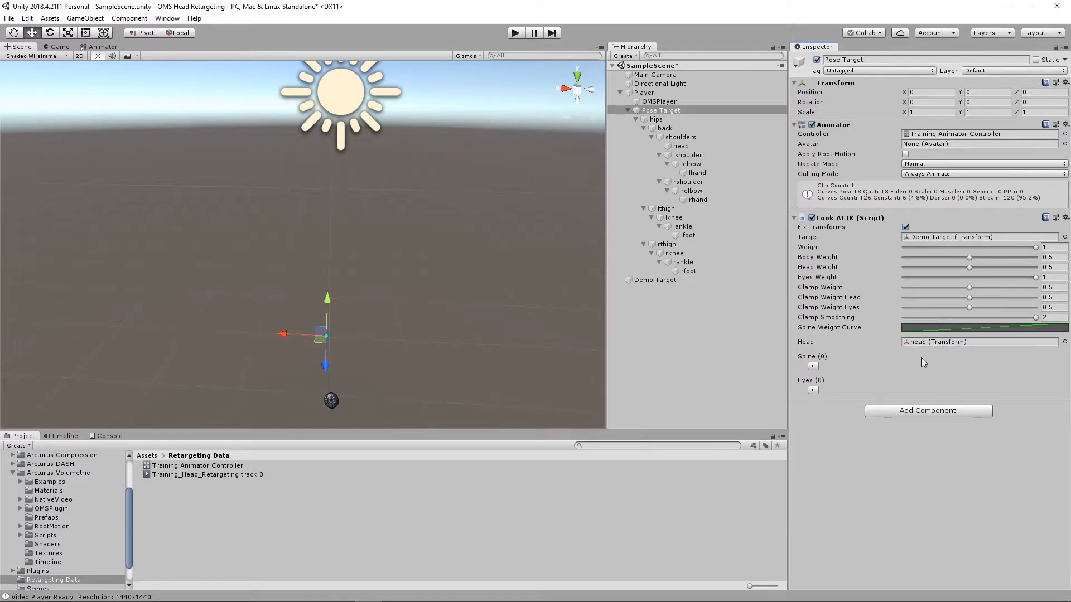
pyautogui.click(628, 110)
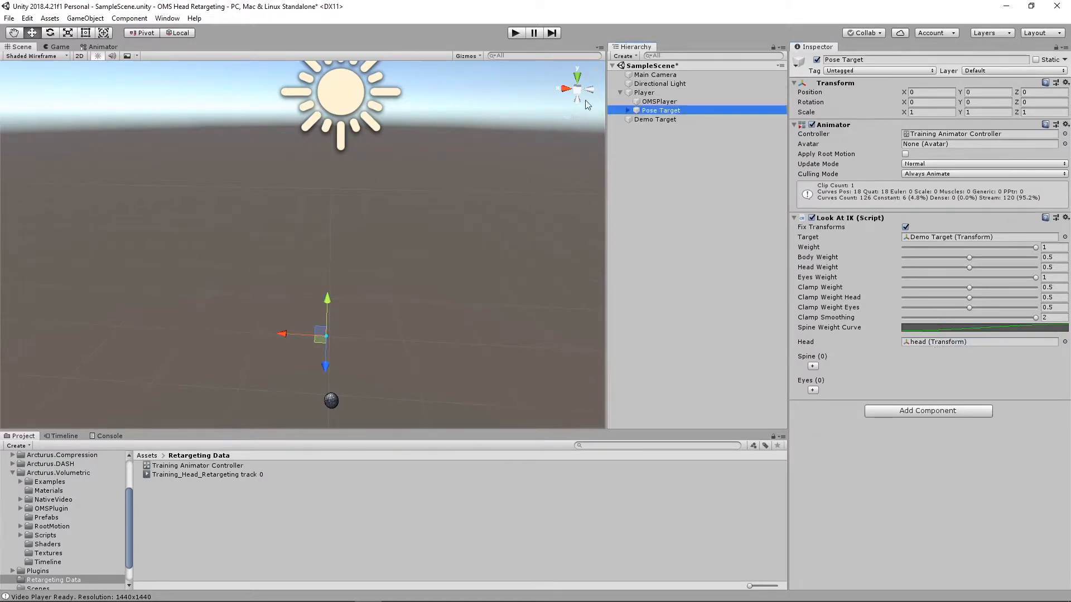
# - Run the scene and raise Demo Target to a Y position of about 1.38 to test the head tracking
pyautogui.click(516, 33)
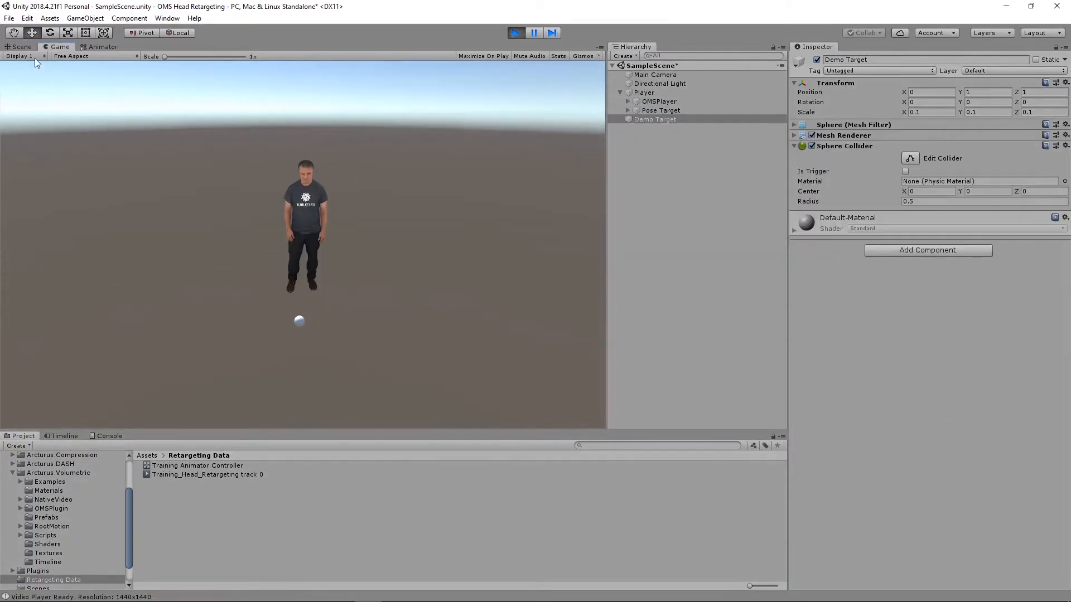
pyautogui.click(22, 47)
pyautogui.moveTo(334, 366); pyautogui.dragTo(343, 109)
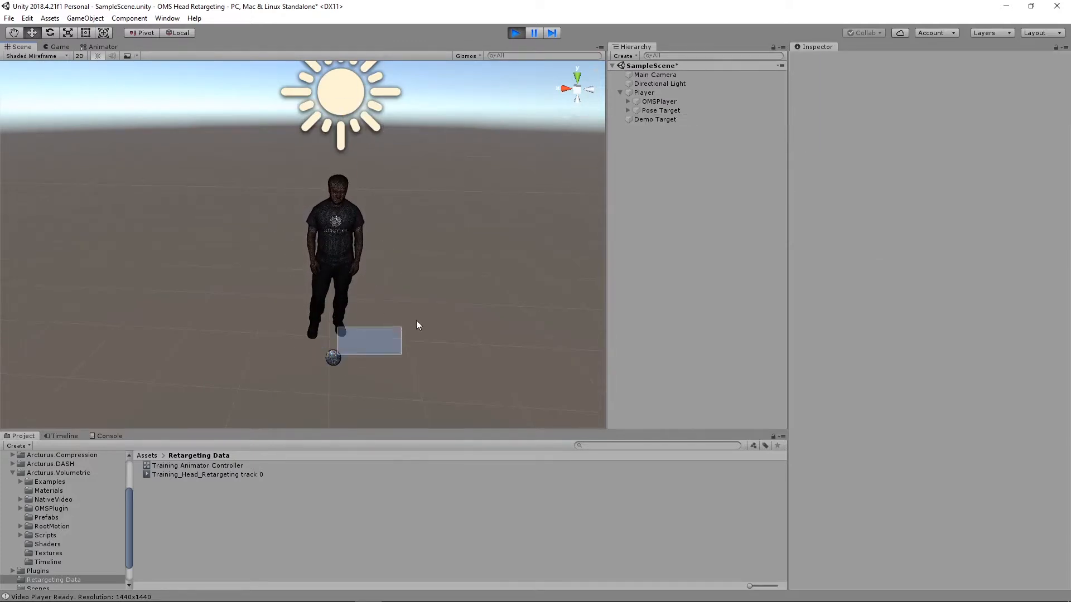
pyautogui.click(333, 358)
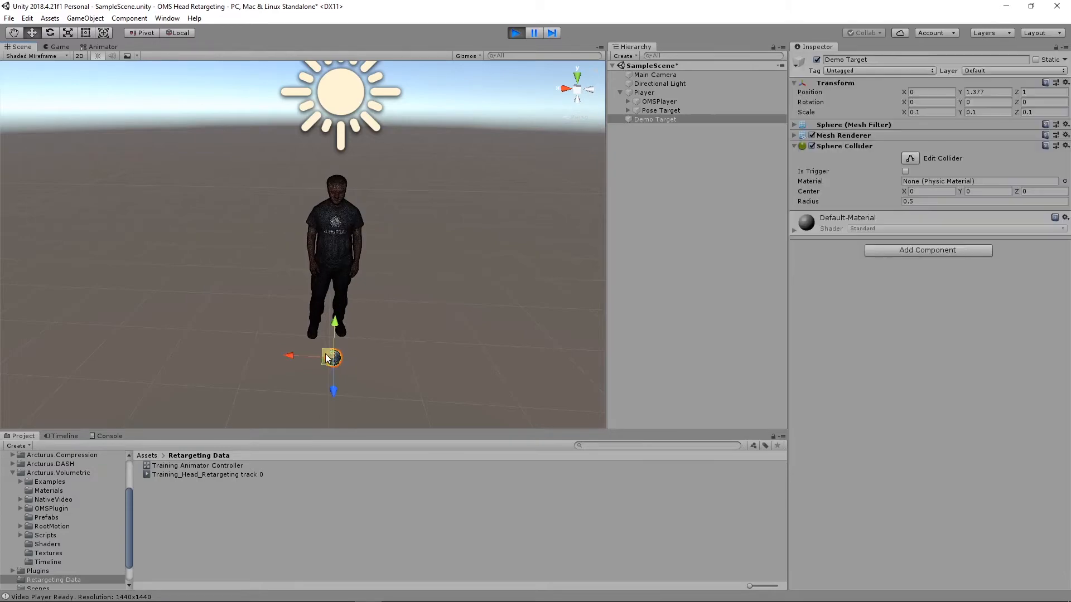